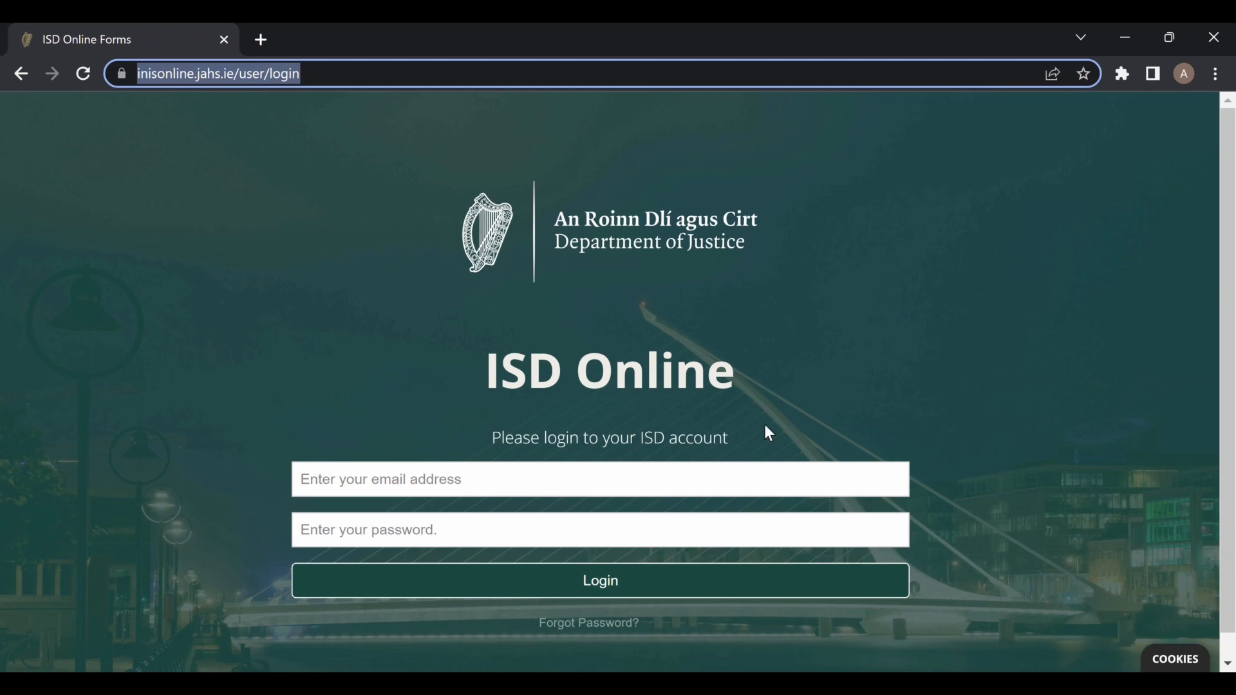
Start the registration page with a first name, then return to the login page to sign in.
scroll(1084, 486, "down", 1)
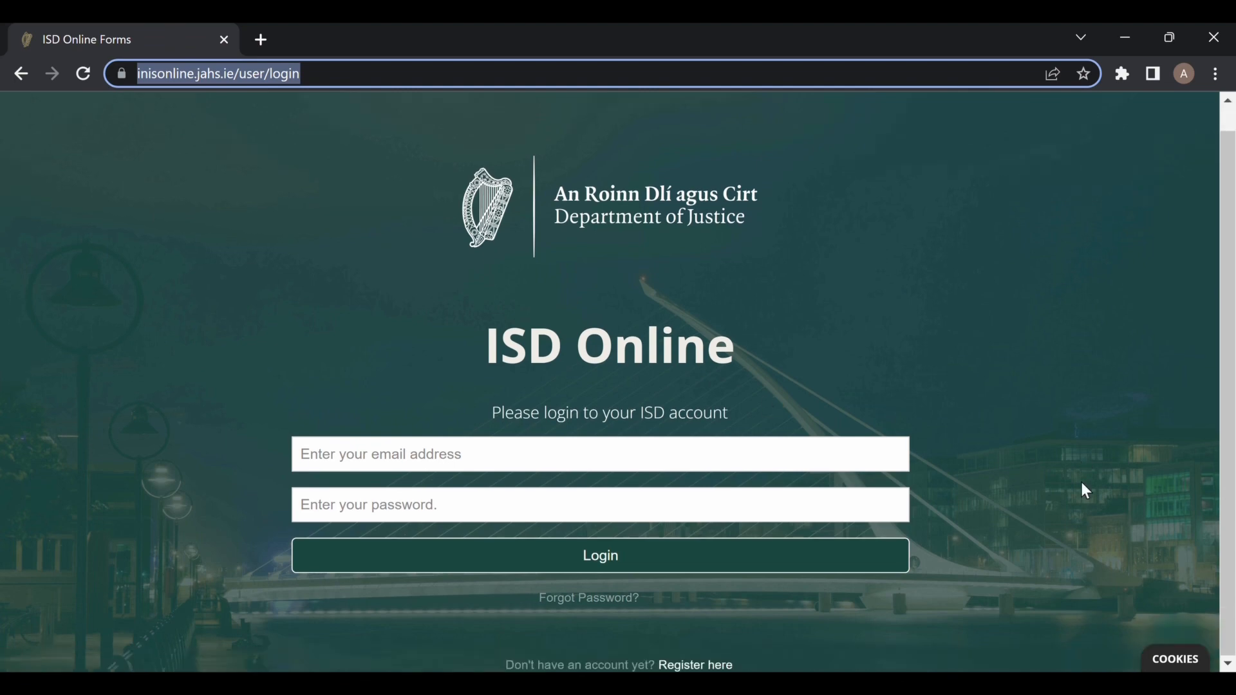
left_click(692, 666)
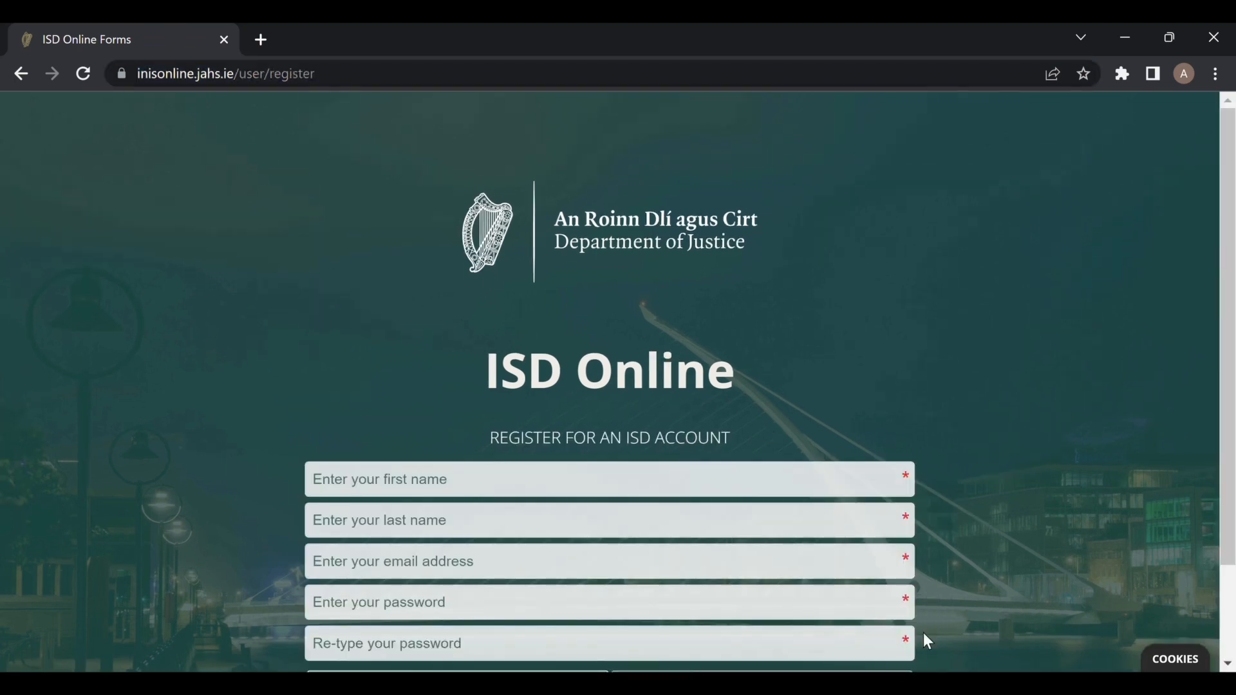
scroll(973, 481, "down", 2)
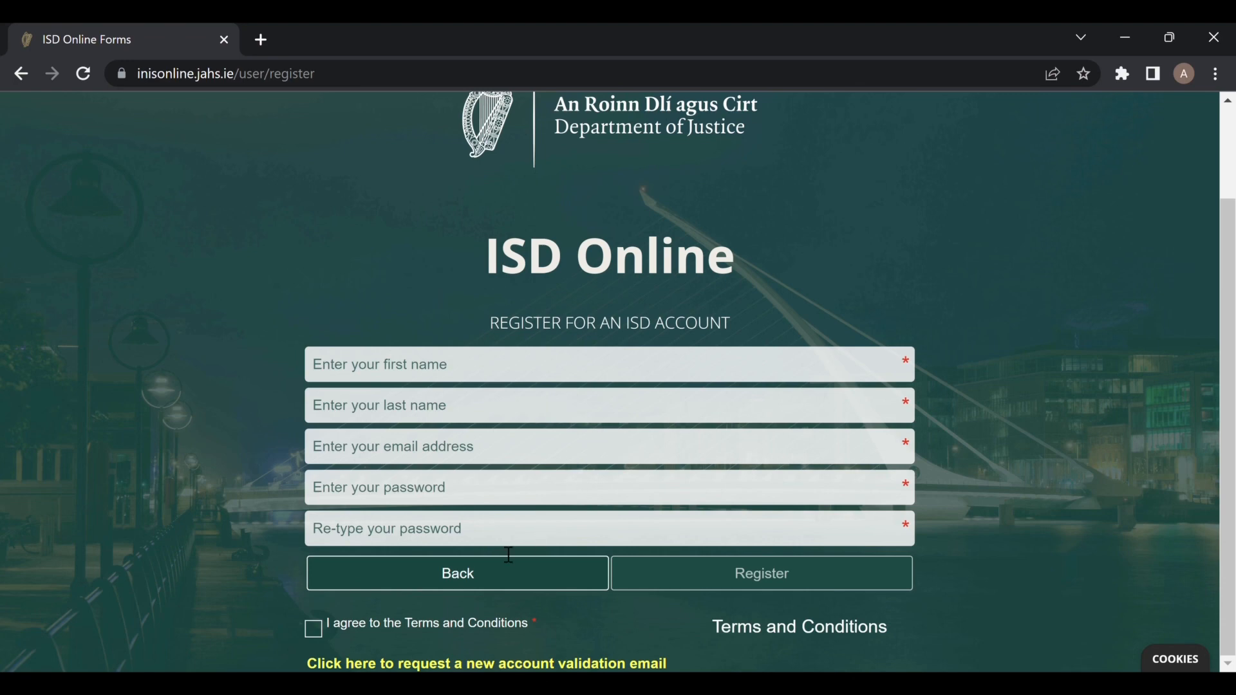
type("alisha")
key("Tab")
left_click(594, 573)
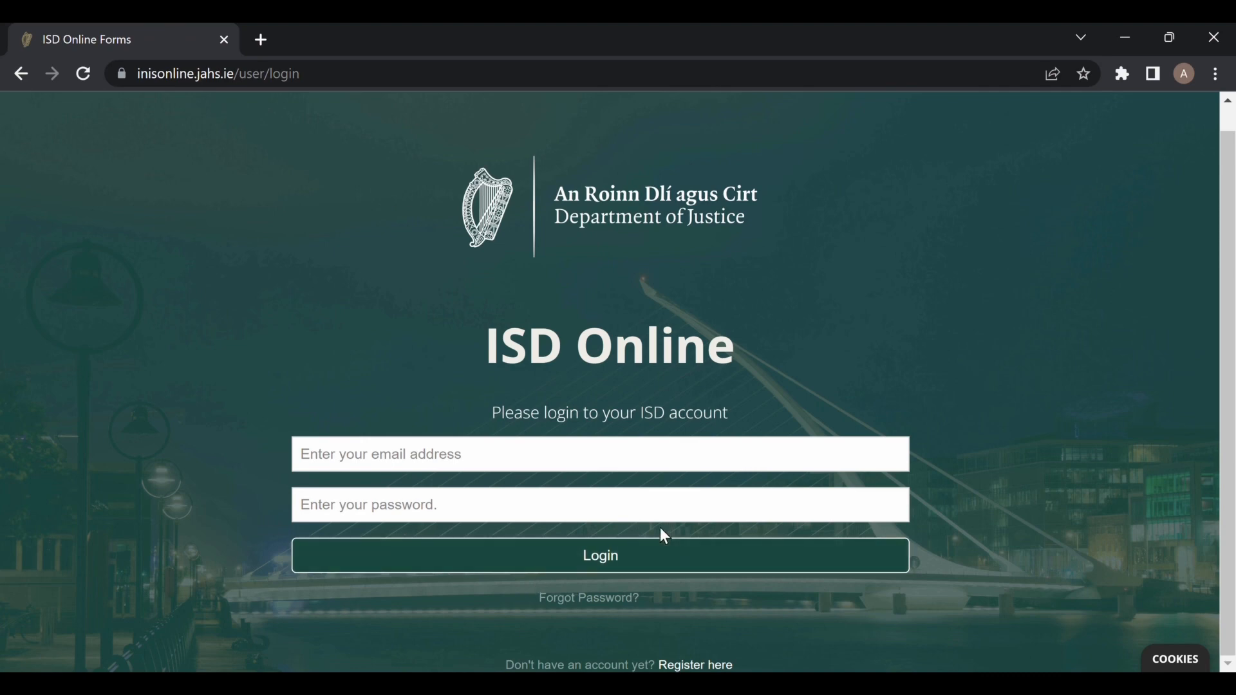
left_click(599, 454)
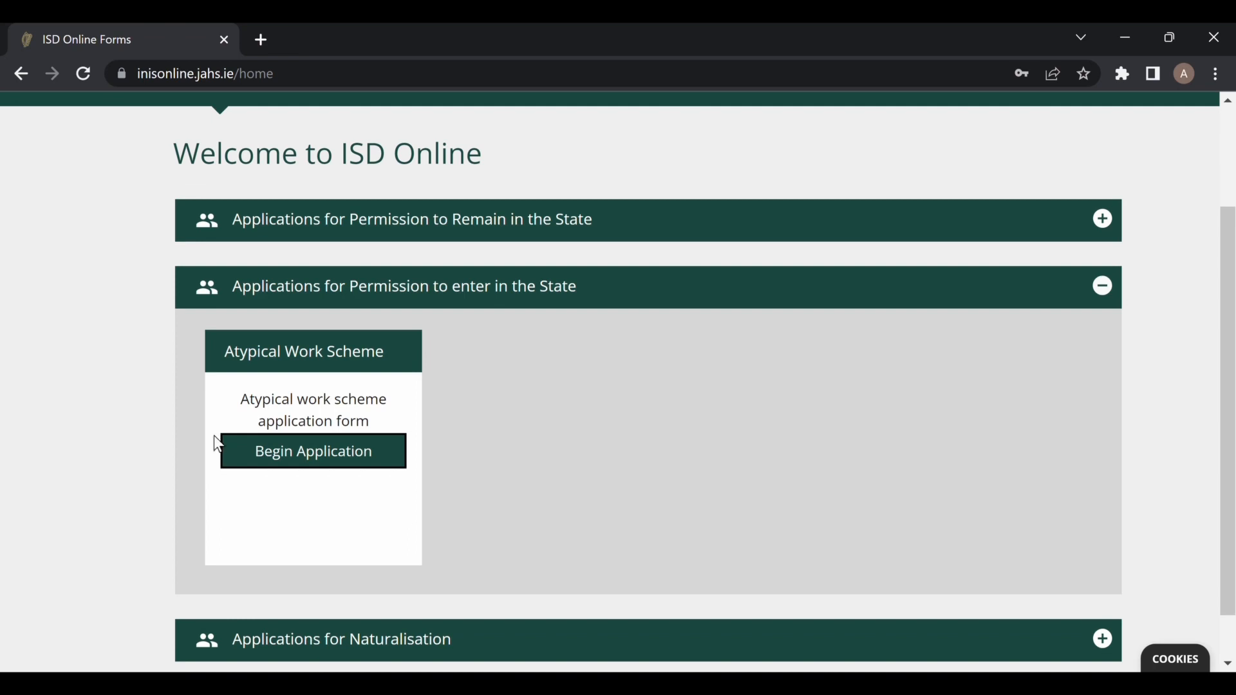
Begin the Atypical Work Scheme application and read its Introduction down to the acknowledgement checkbox.
left_click(341, 470)
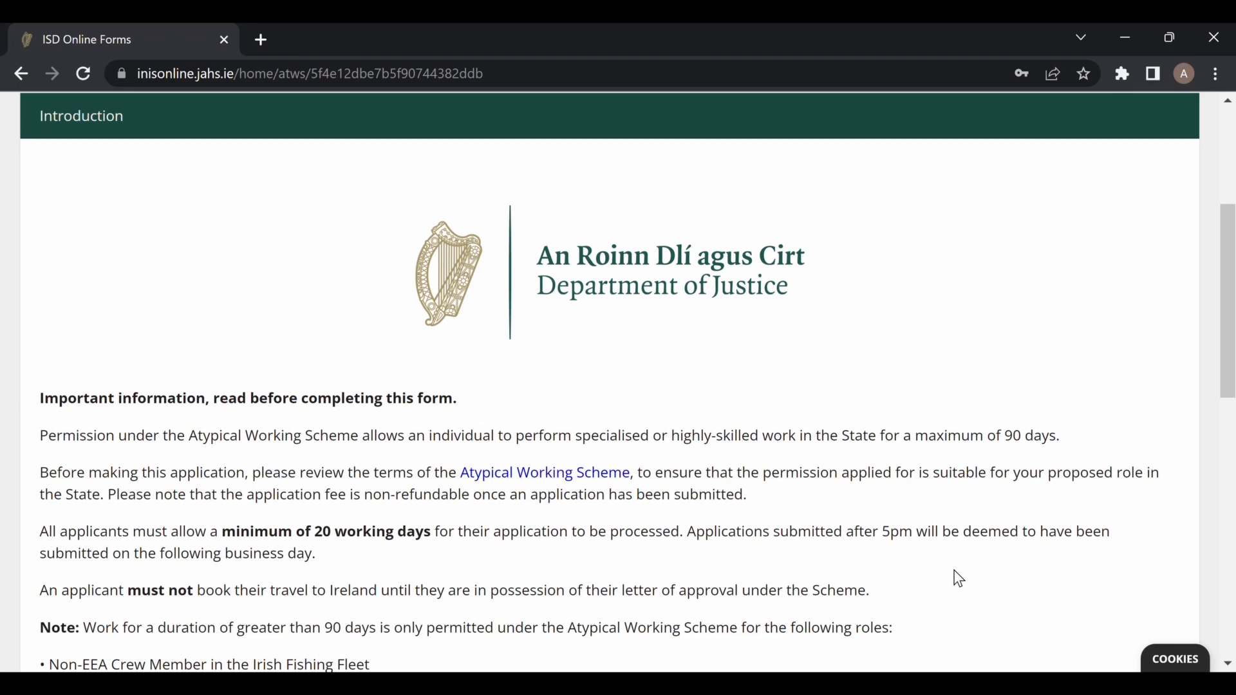
scroll(958, 579, "down", 3)
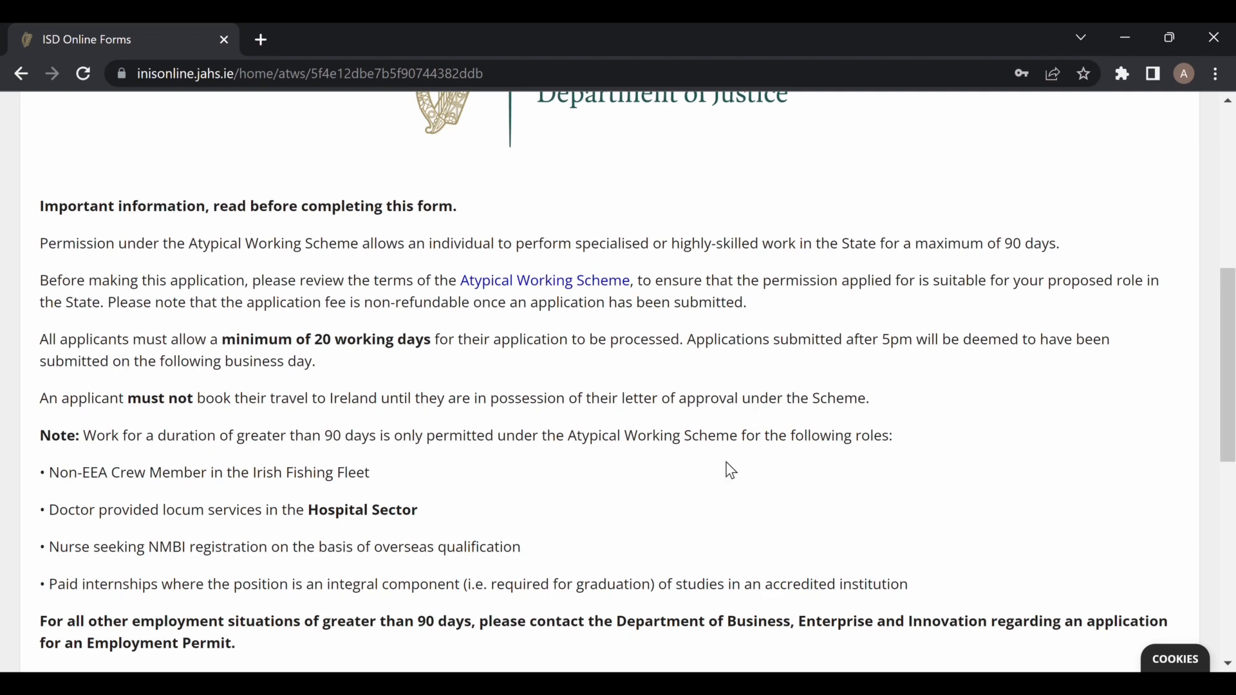
scroll(957, 577, "up", 3)
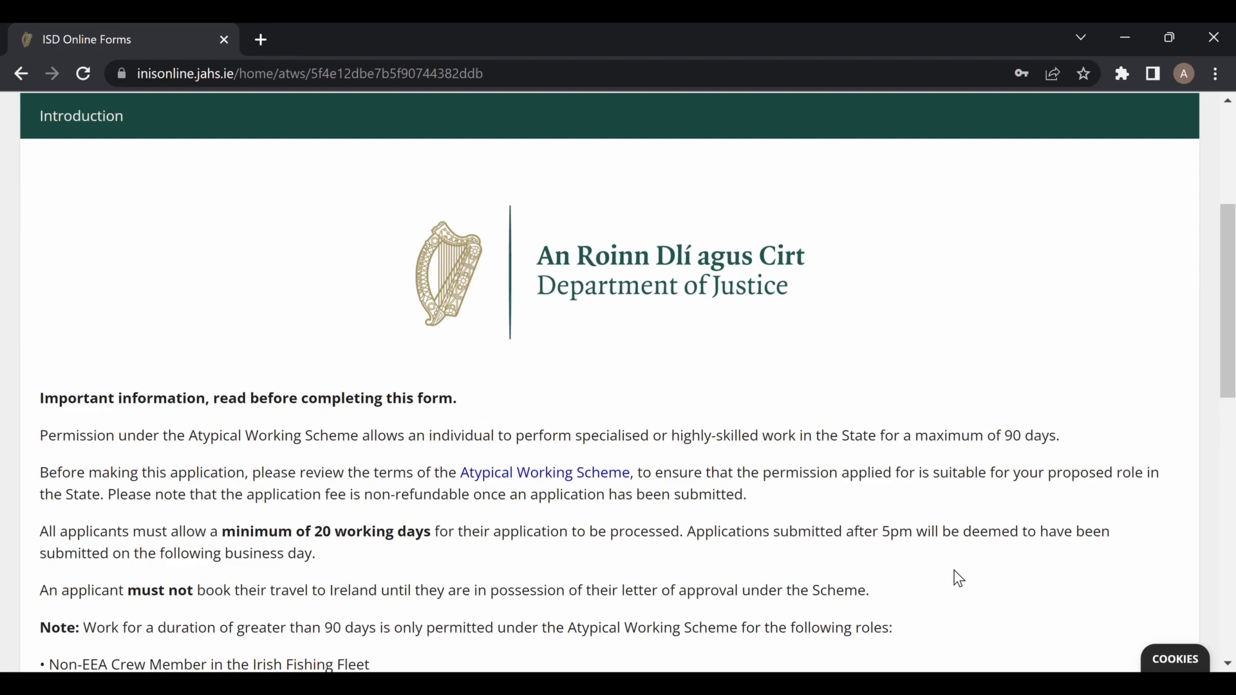
scroll(959, 579, "down", 3)
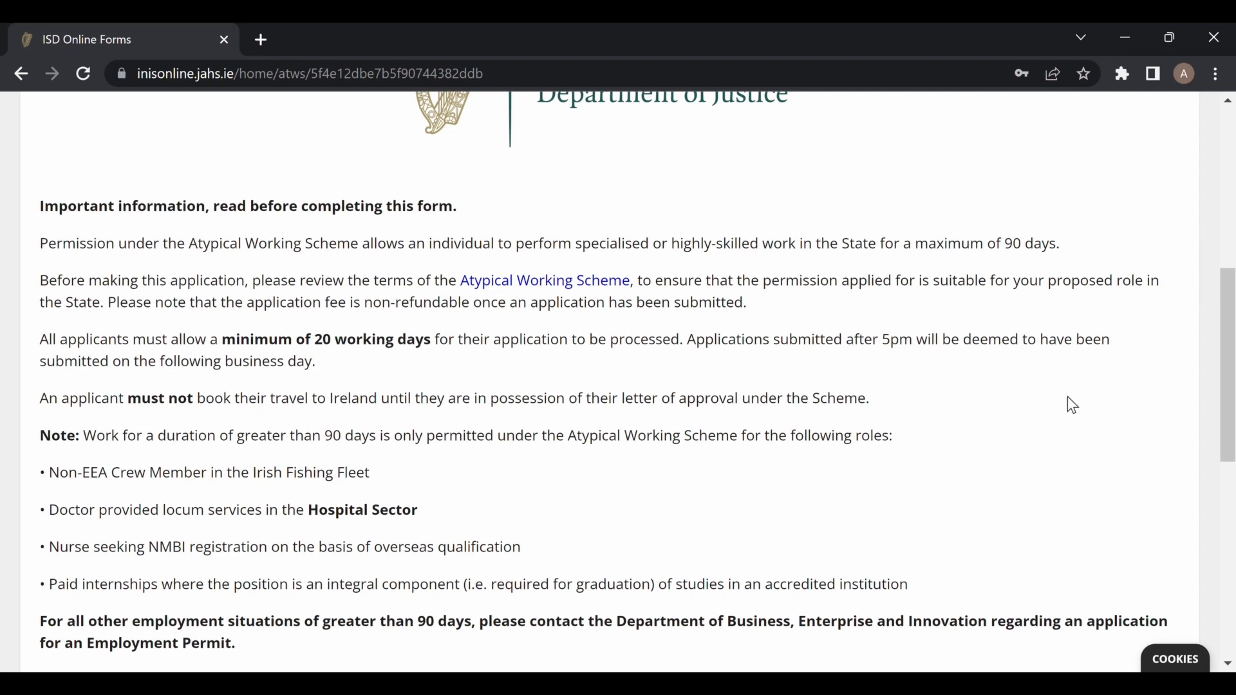
scroll(1072, 412, "down", 1)
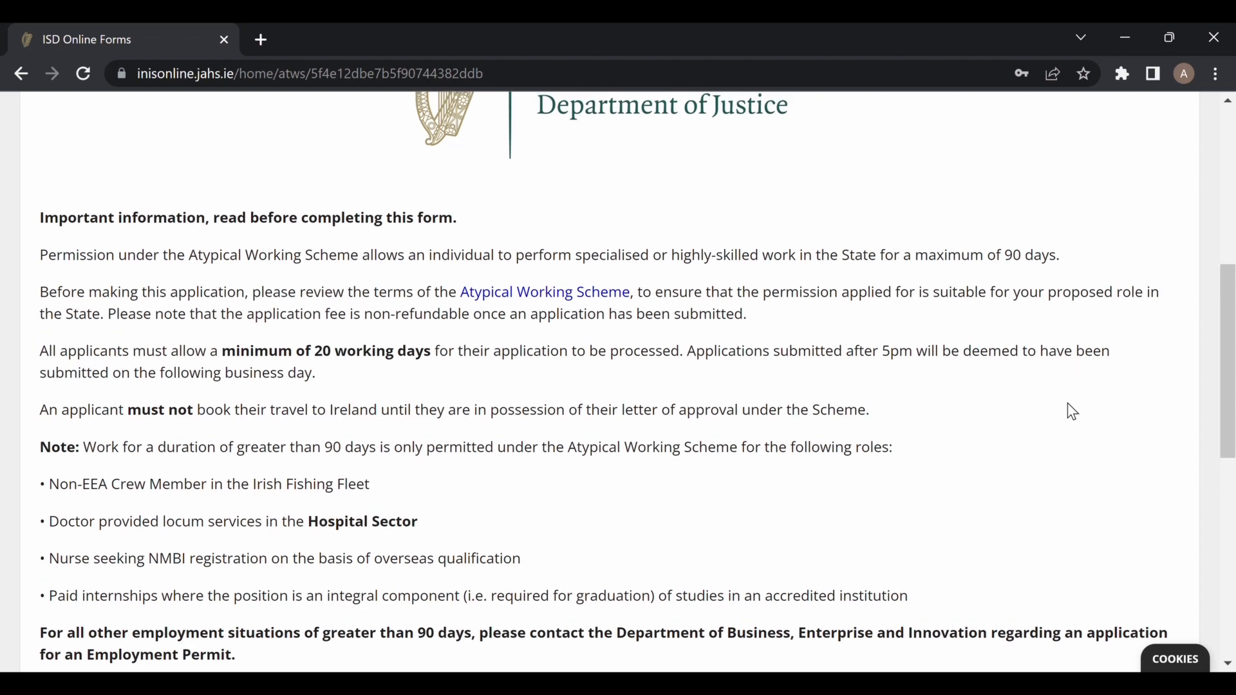
scroll(1072, 412, "down", 1)
scroll(1072, 412, "down", 1)
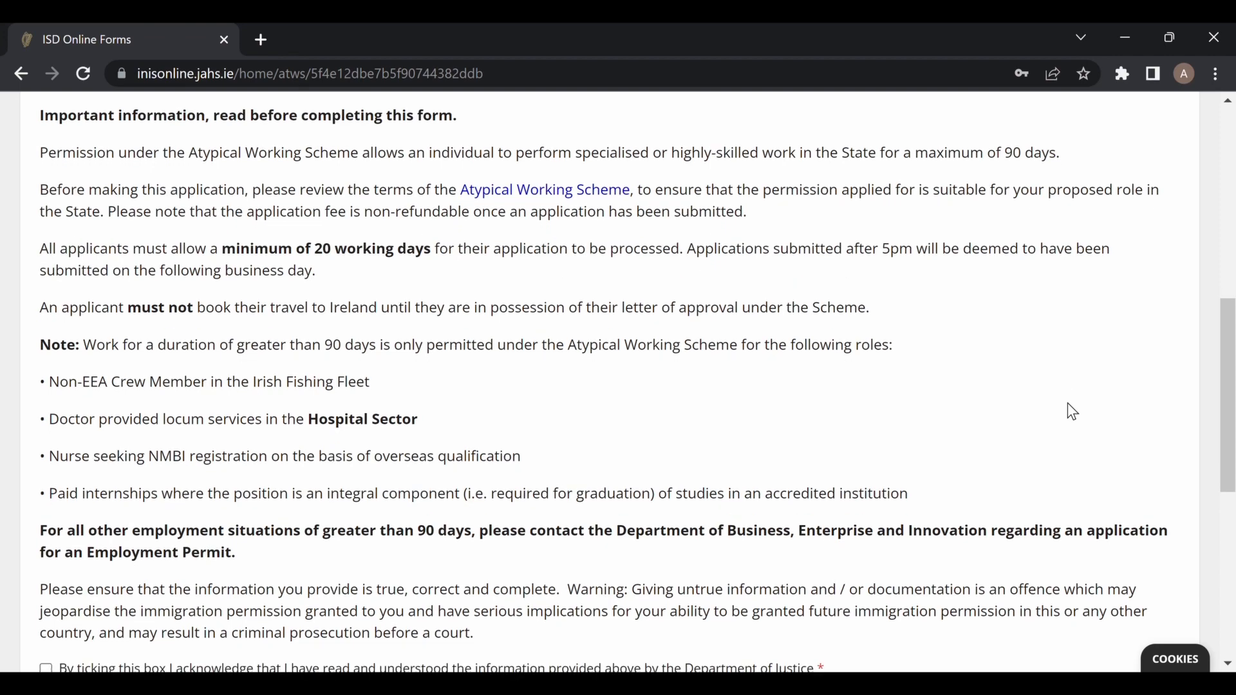
scroll(1072, 412, "down", 1)
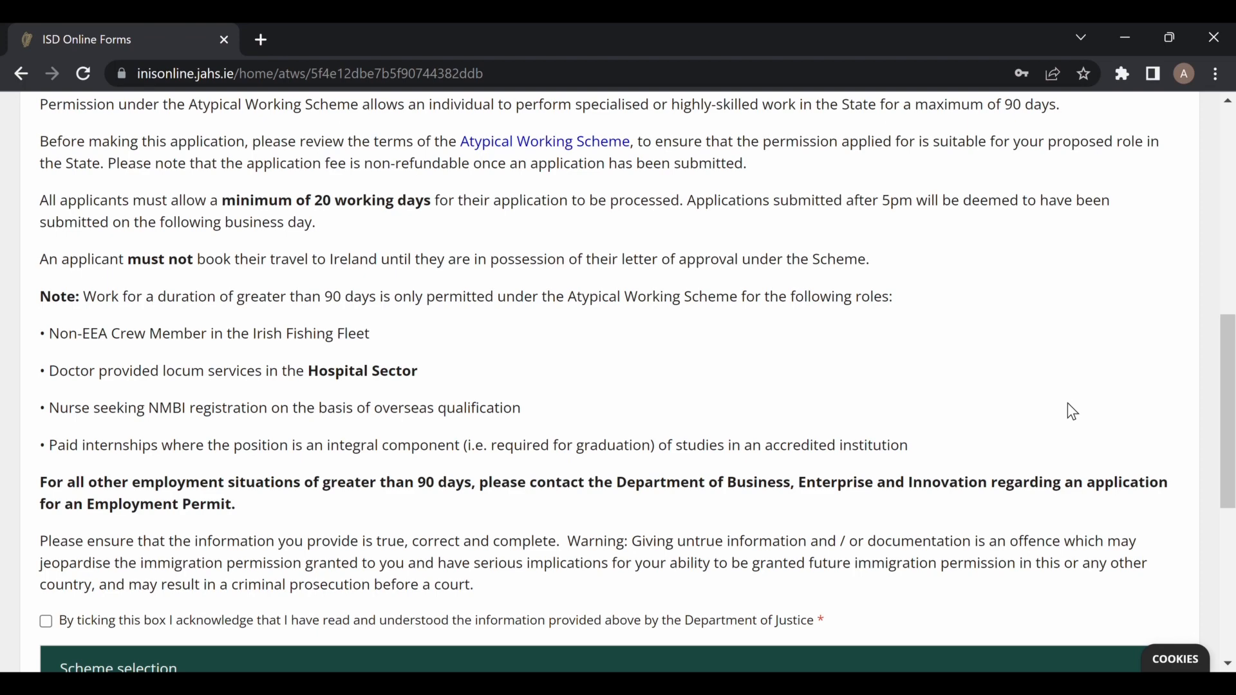
scroll(1072, 412, "down", 1)
scroll(1071, 412, "down", 1)
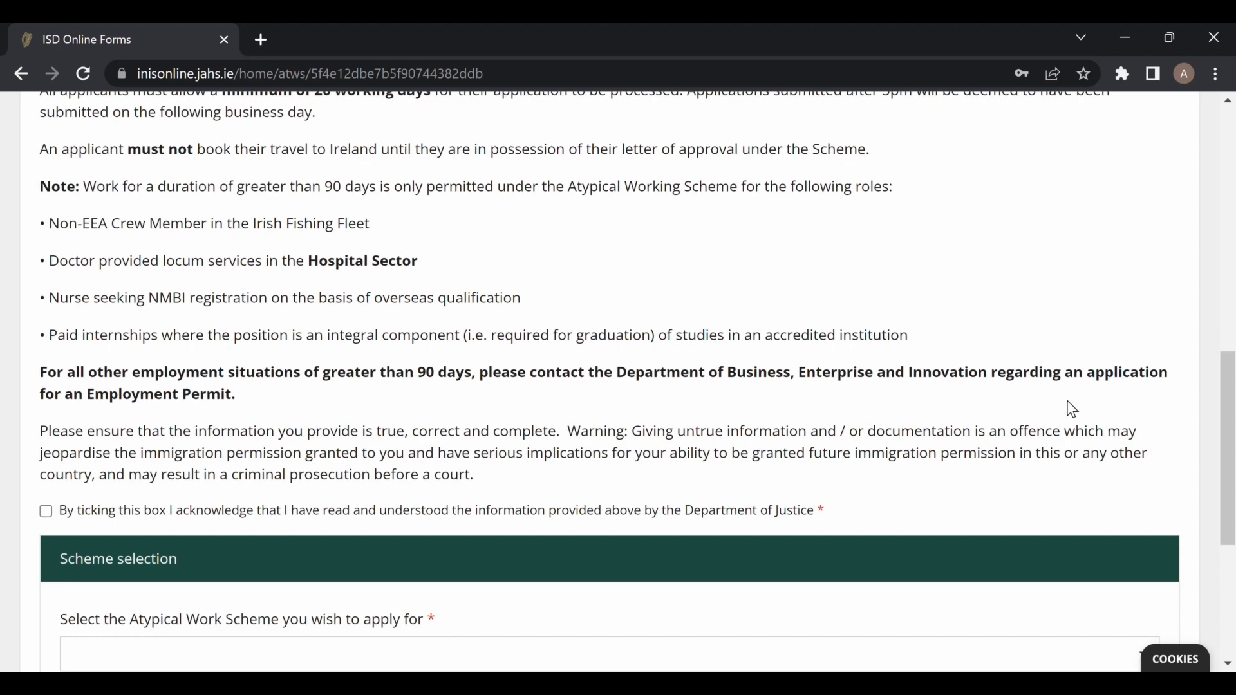
Acknowledge the introduction, choose Nursing Clinical Adaptation as the scheme, and go to the next page.
scroll(257, 502, "up", 1)
left_click(46, 541)
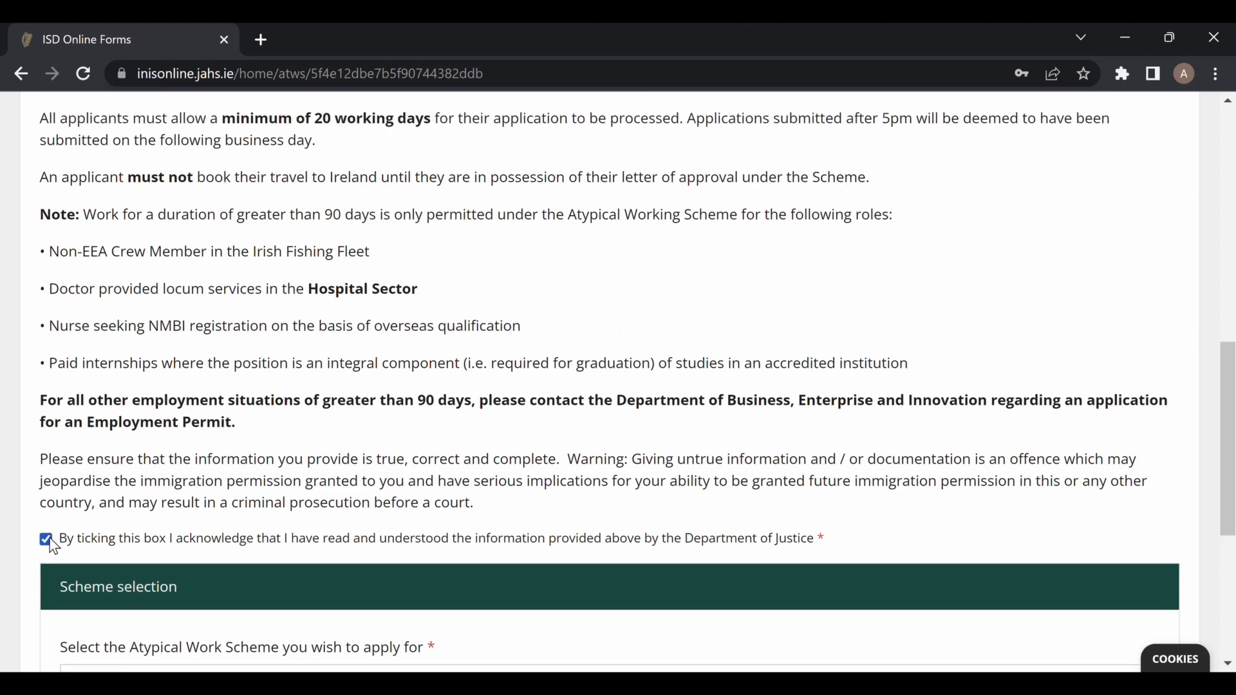
scroll(902, 477, "down", 3)
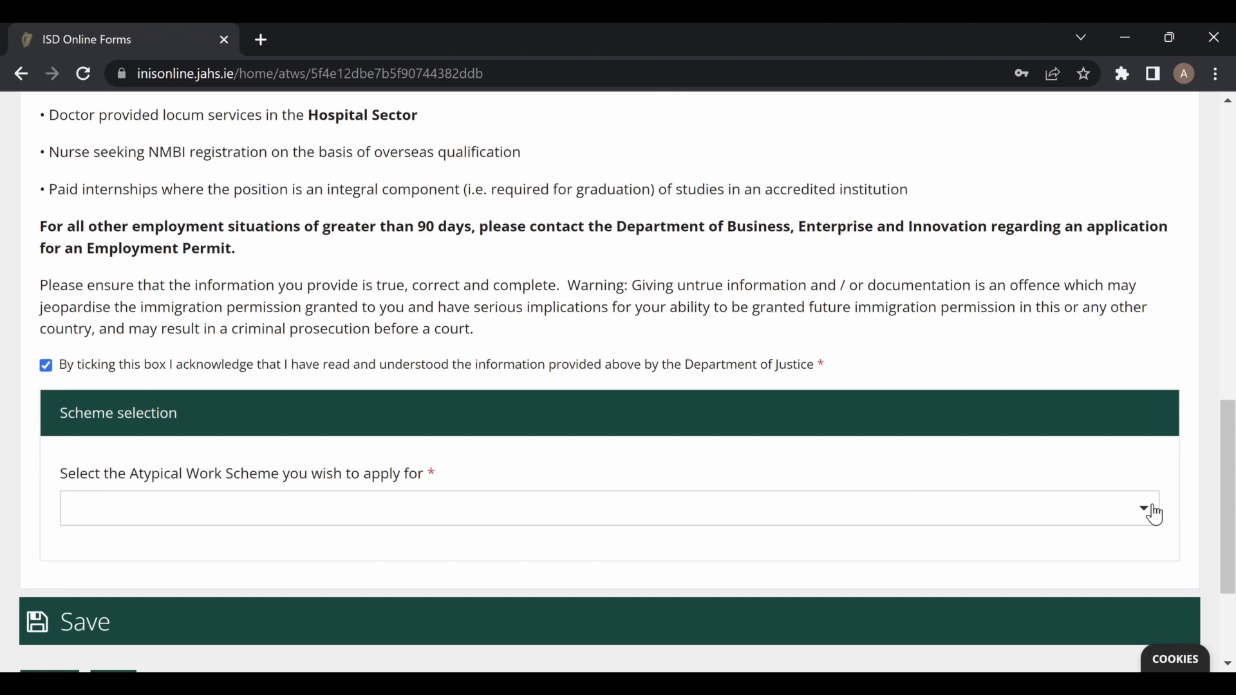
left_click(1155, 515)
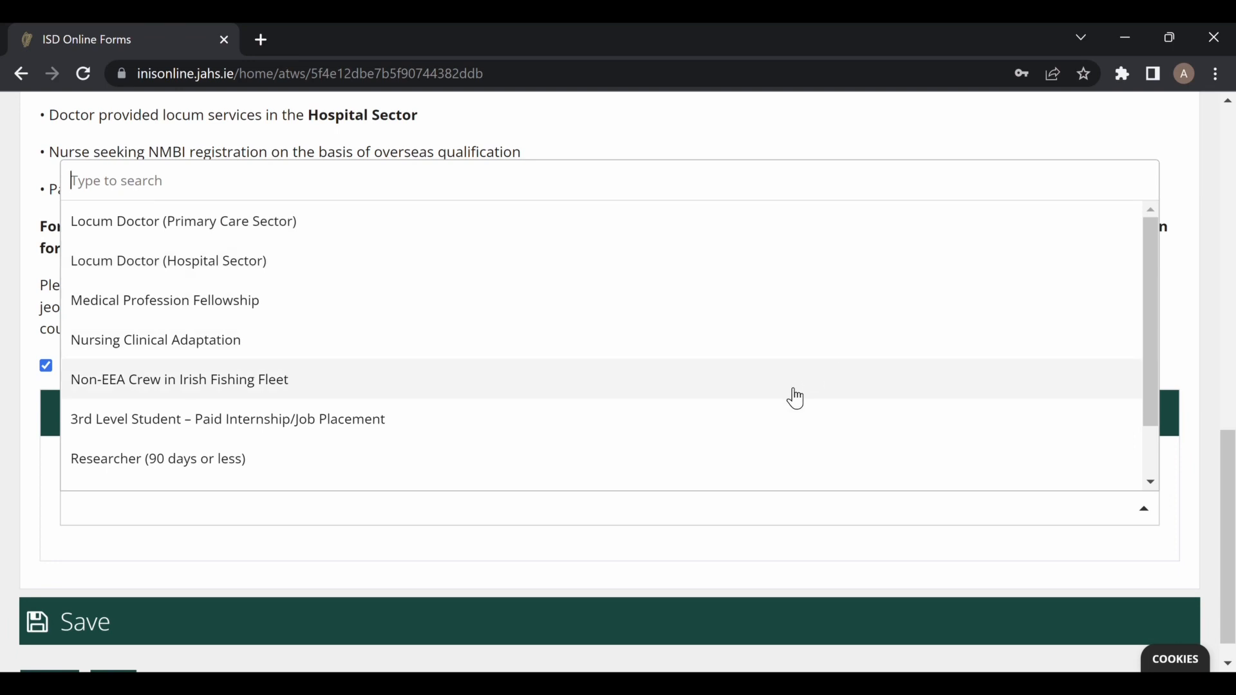
scroll(965, 465, "down", 2)
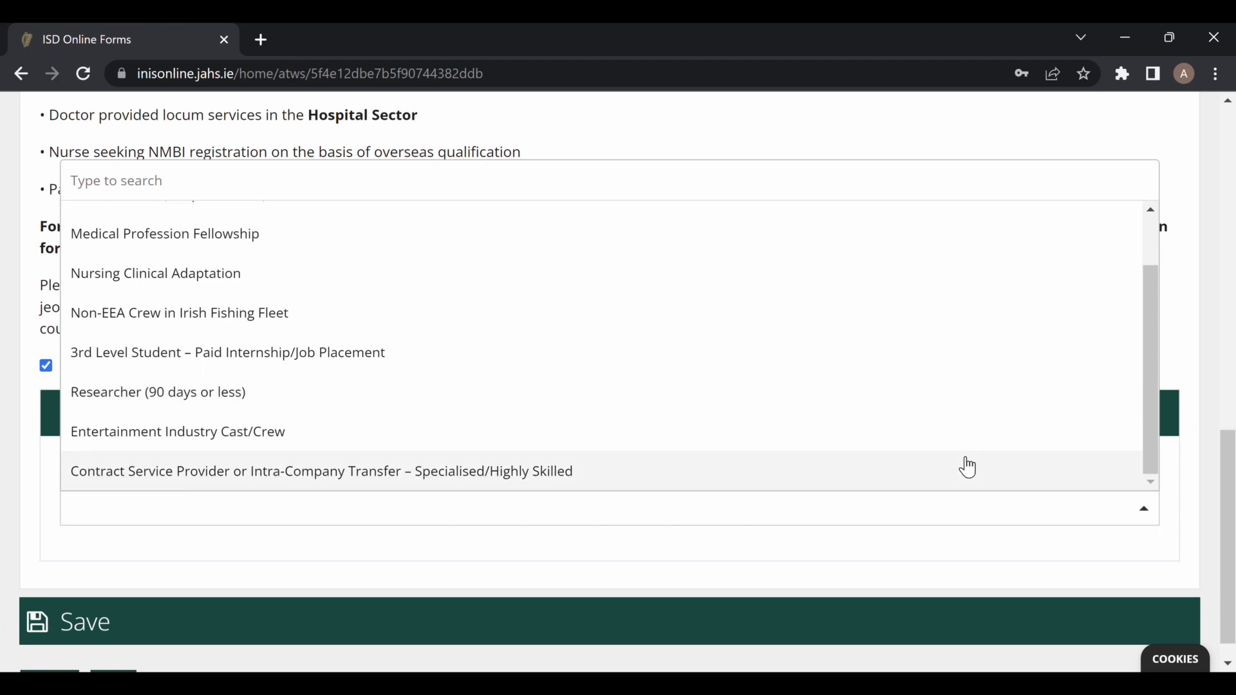
left_click(910, 297)
scroll(911, 522, "down", 3)
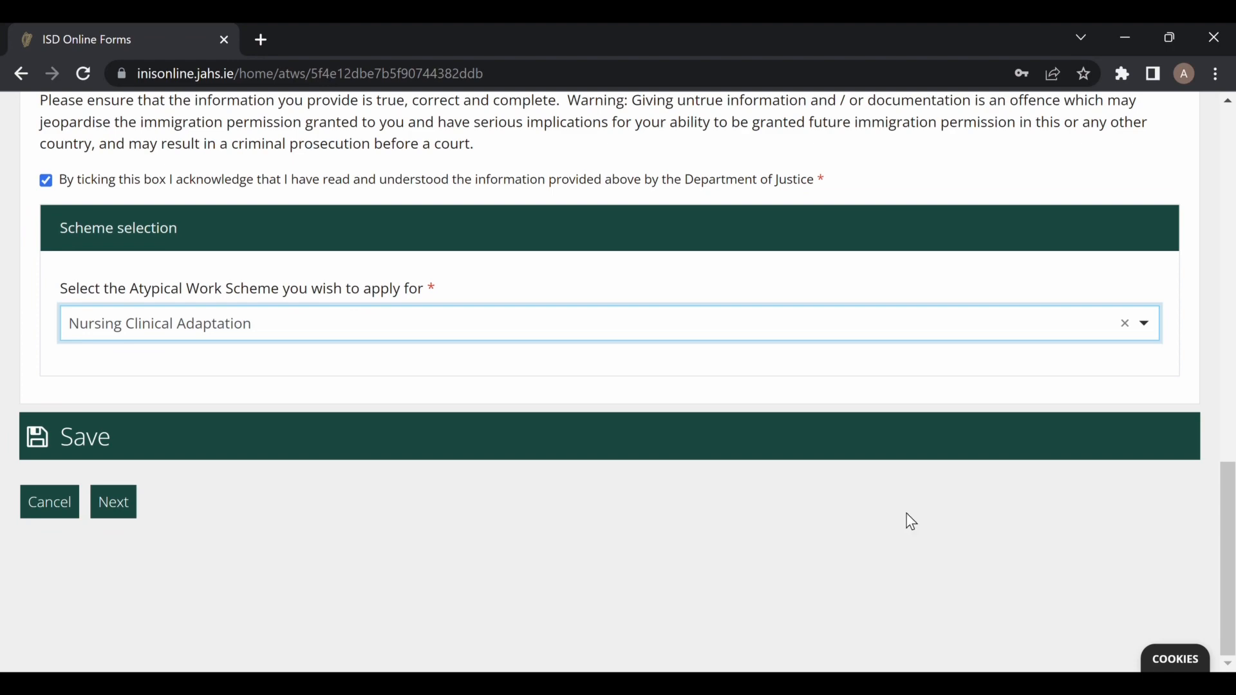
left_click(116, 503)
Tick the data protection acknowledgement and declare 'filling out this form as the applicant', then continue.
scroll(752, 567, "down", 3)
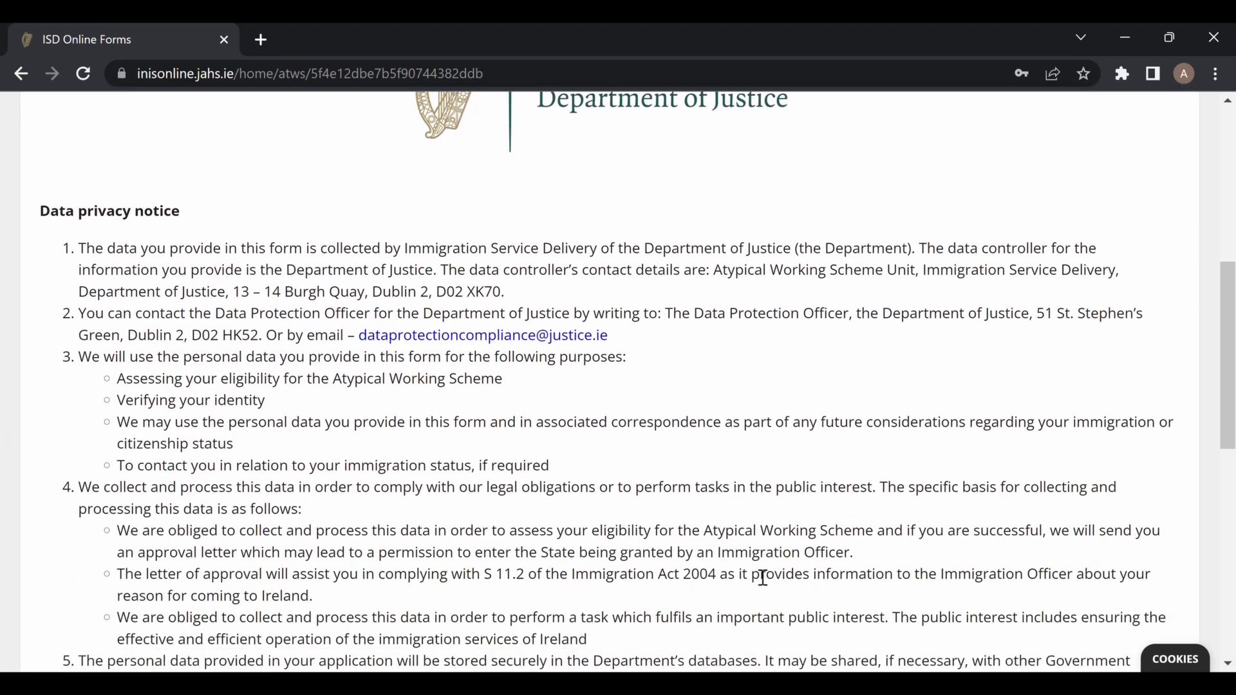
scroll(763, 577, "down", 2)
scroll(763, 578, "down", 8)
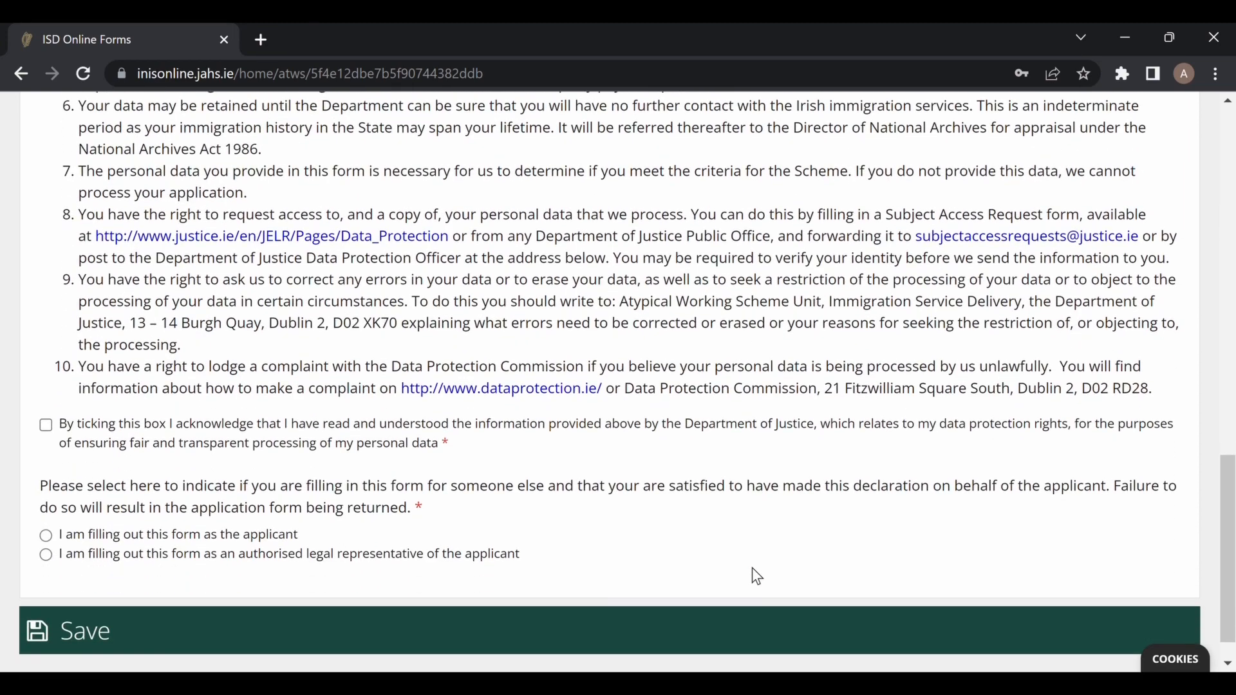
left_click(47, 428)
left_click(45, 538)
scroll(856, 536, "down", 1)
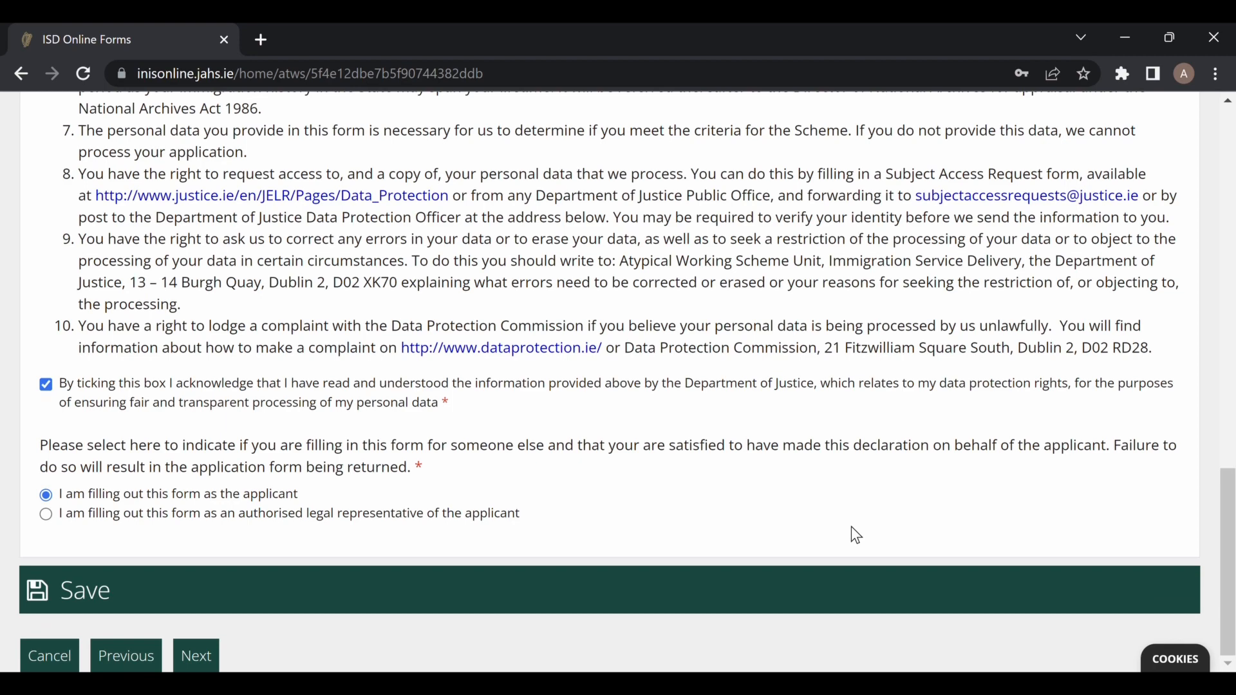
left_click(207, 668)
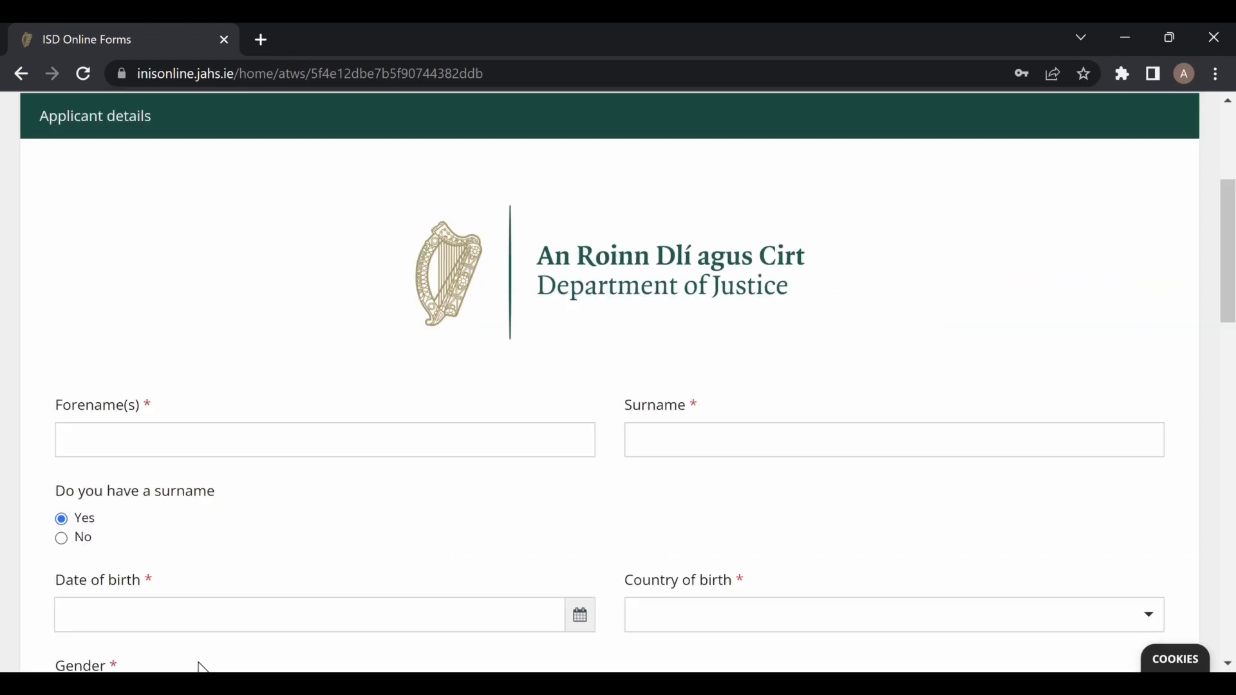
Move through the forename and surname fields down to the travel document section.
scroll(769, 546, "down", 2)
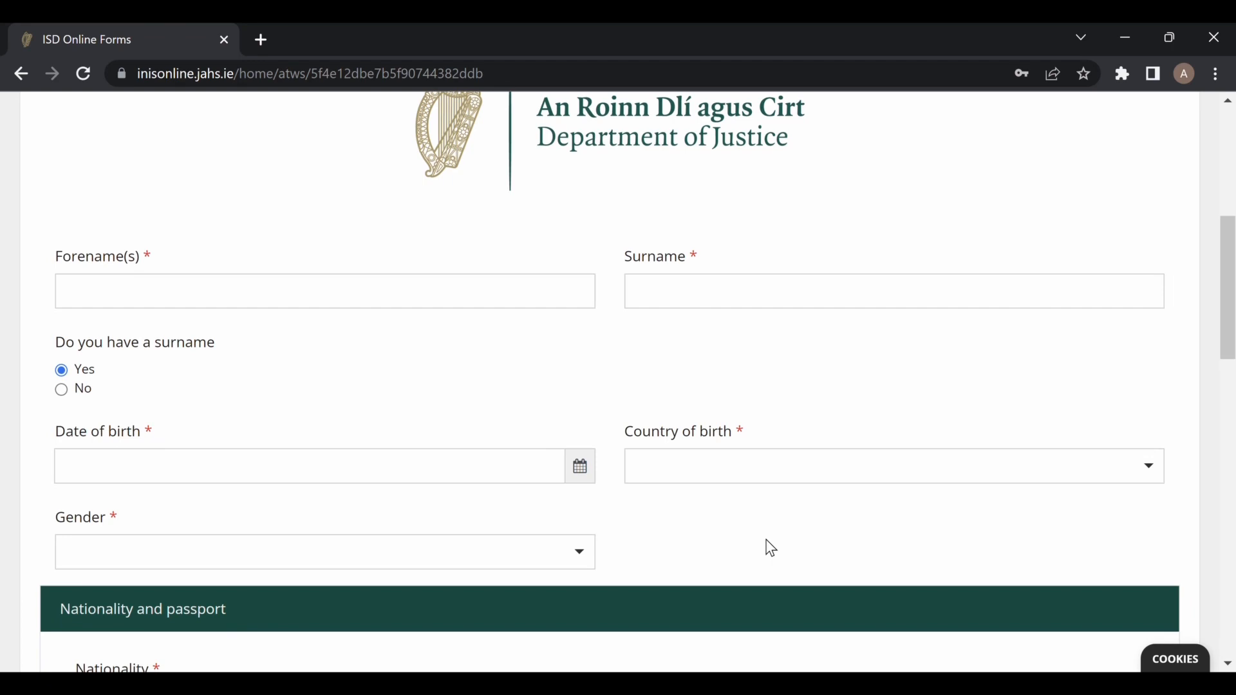
left_click(374, 309)
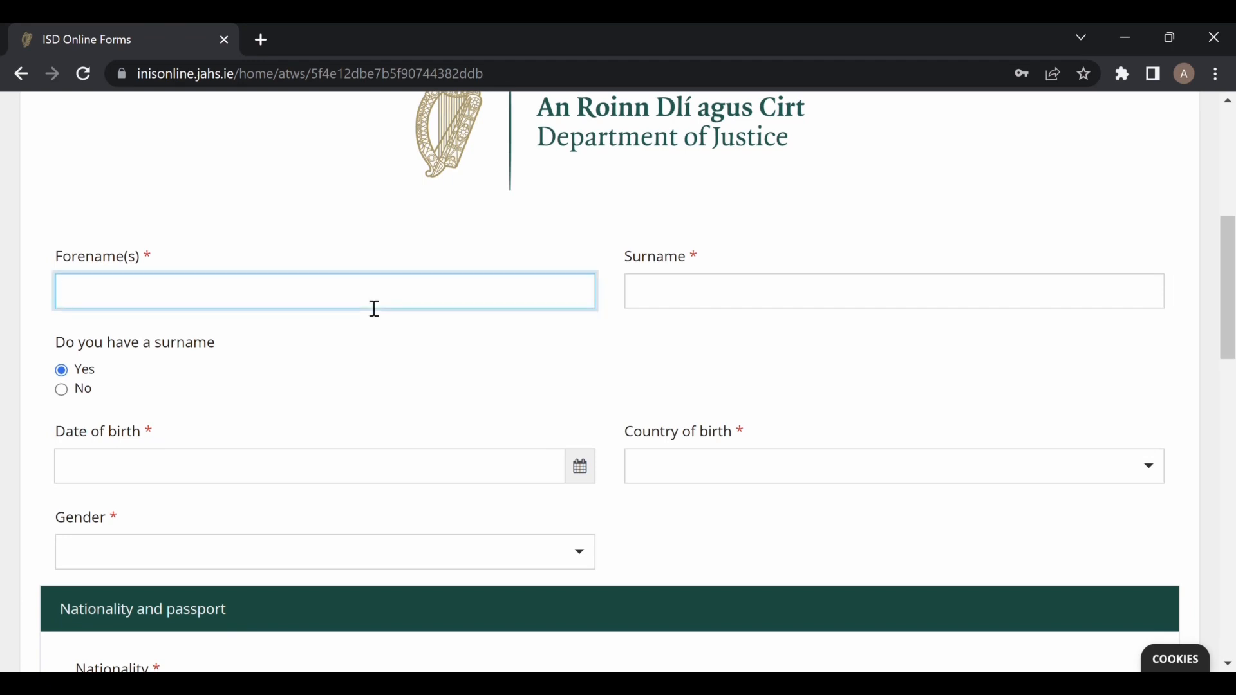
key("Tab")
scroll(270, 483, "down", 3)
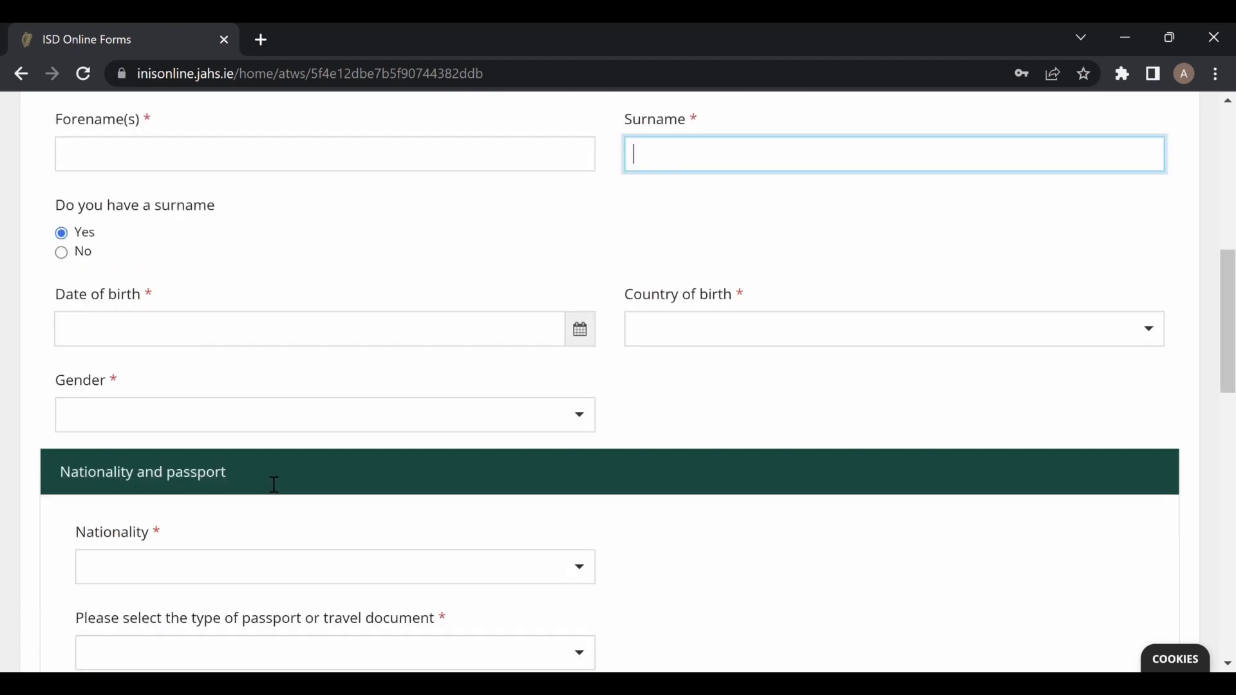
scroll(264, 476, "down", 1)
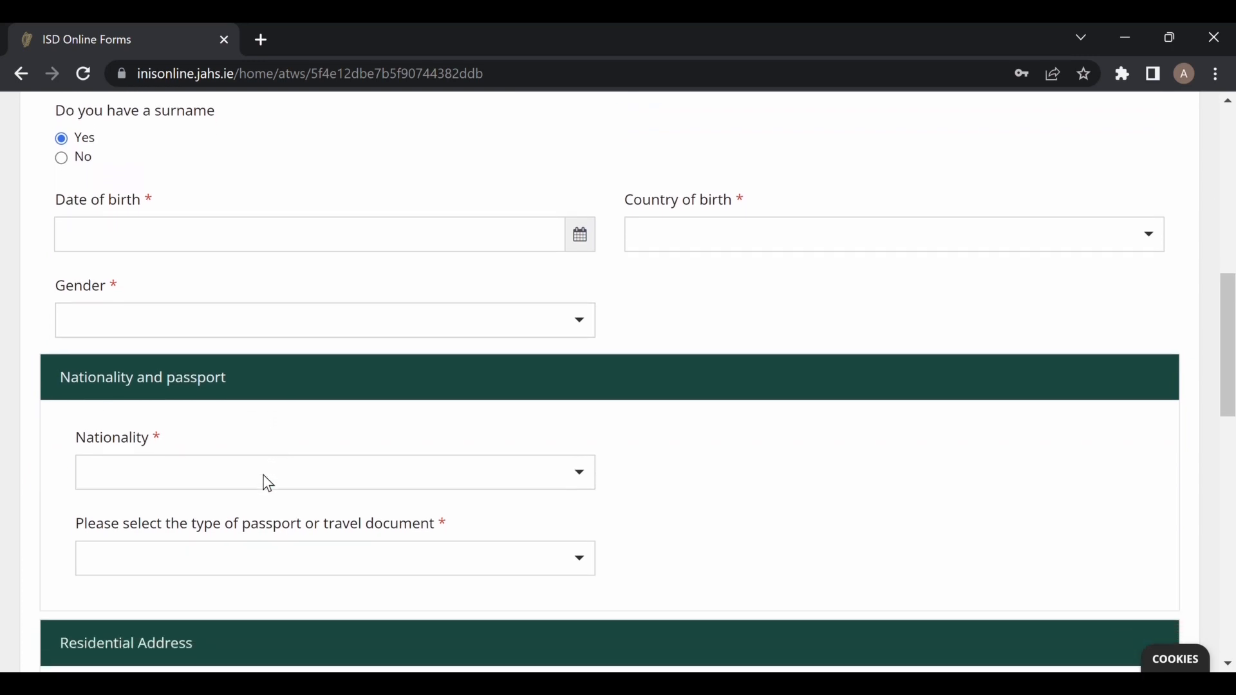
scroll(268, 483, "down", 2)
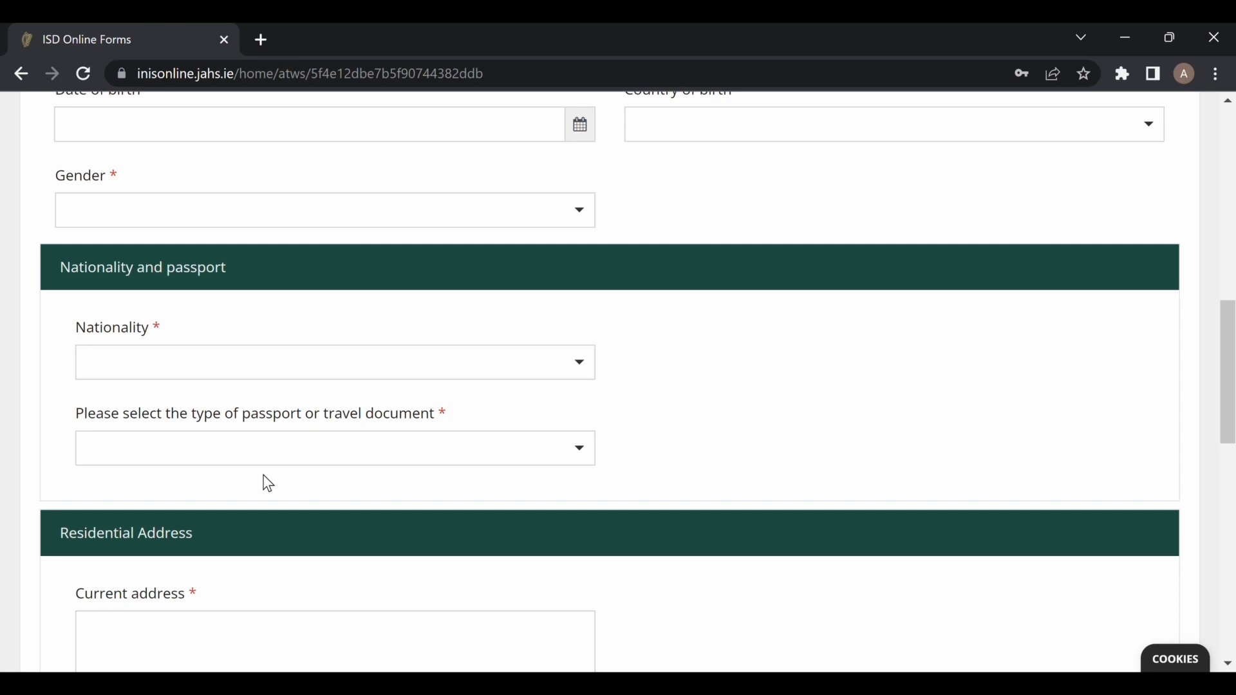
Choose Passport as the travel document type and scroll down to Immigration history.
left_click(587, 460)
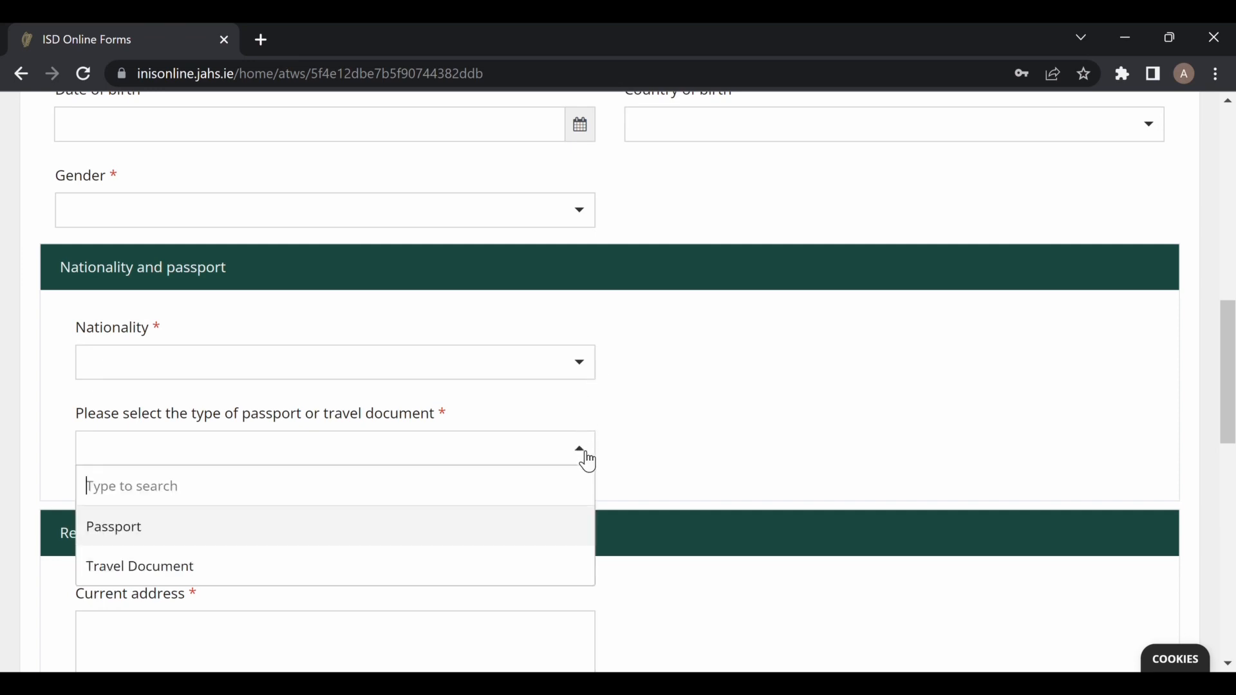
left_click(461, 537)
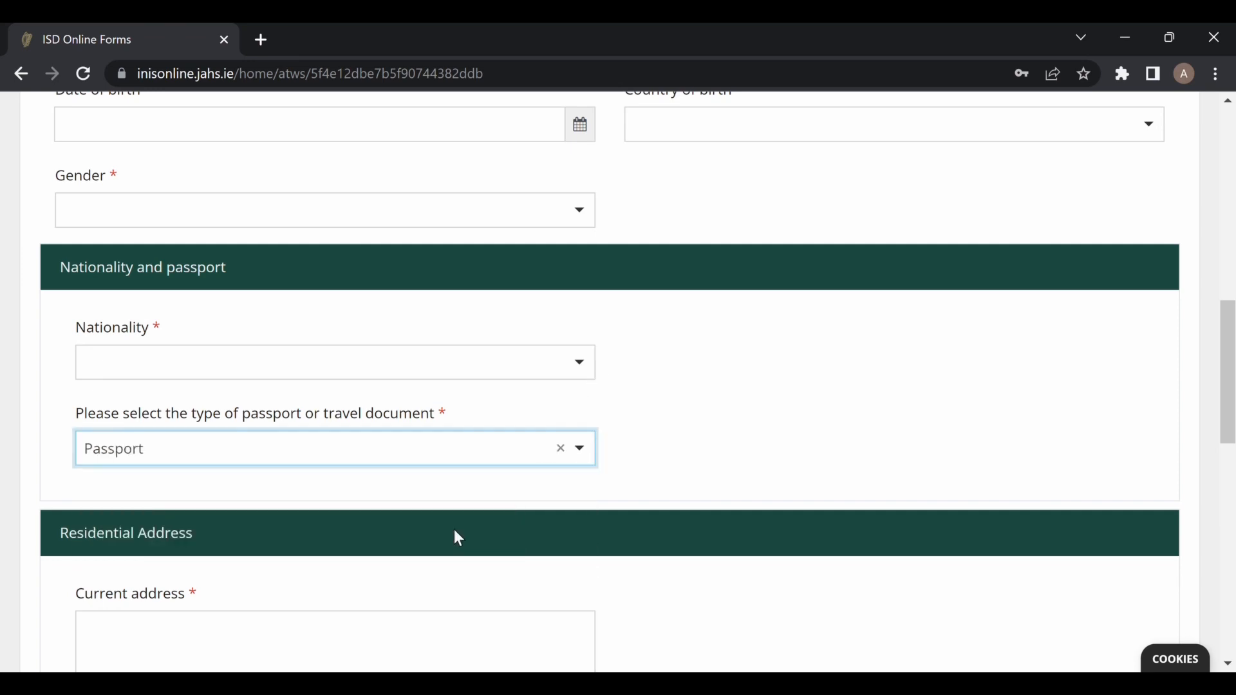
scroll(813, 493, "down", 3)
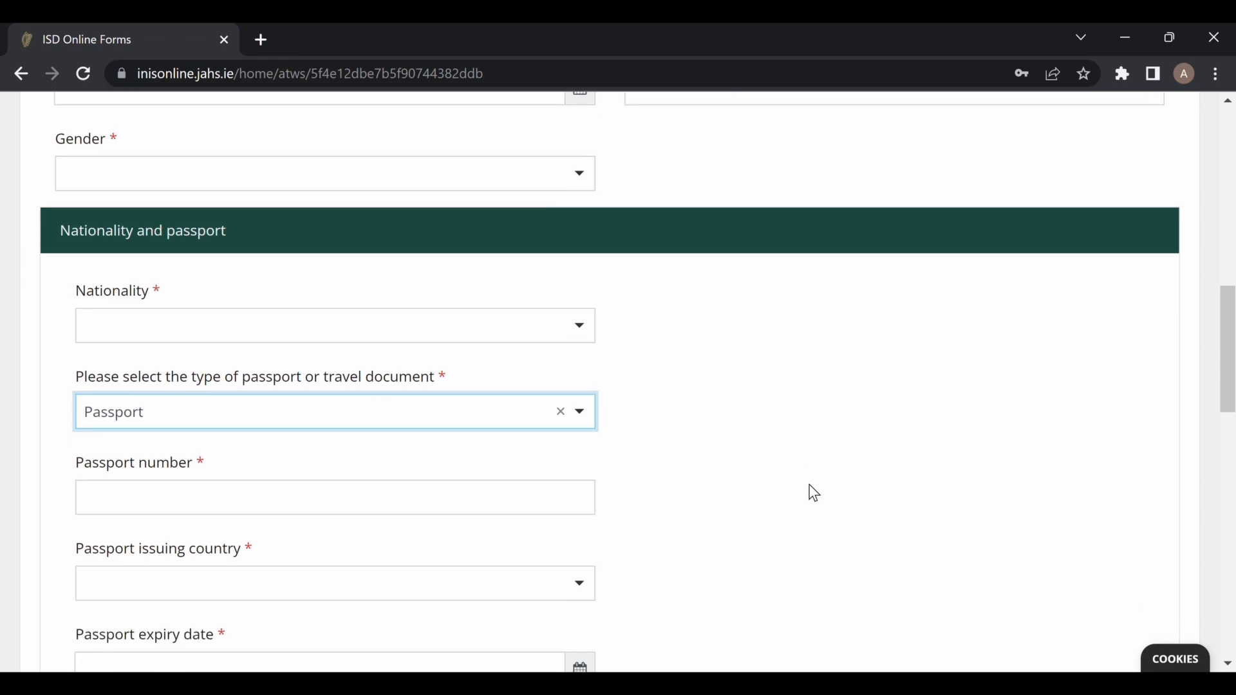
scroll(814, 493, "down", 2)
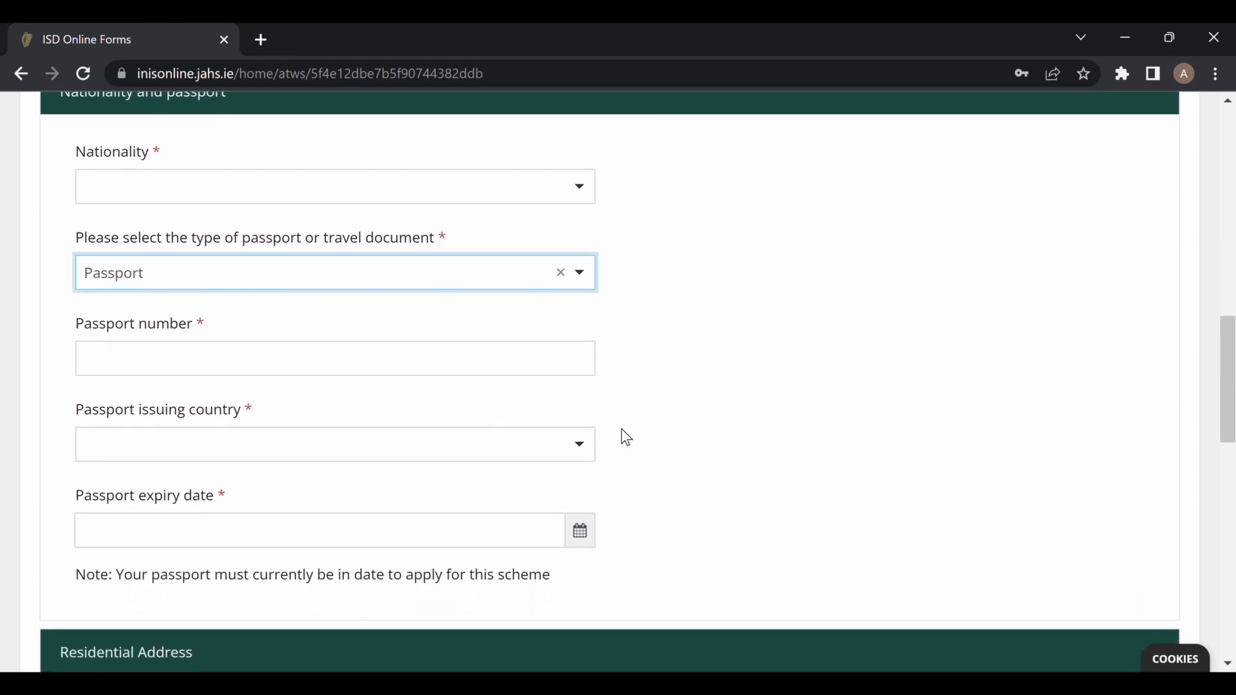
scroll(721, 495, "down", 2)
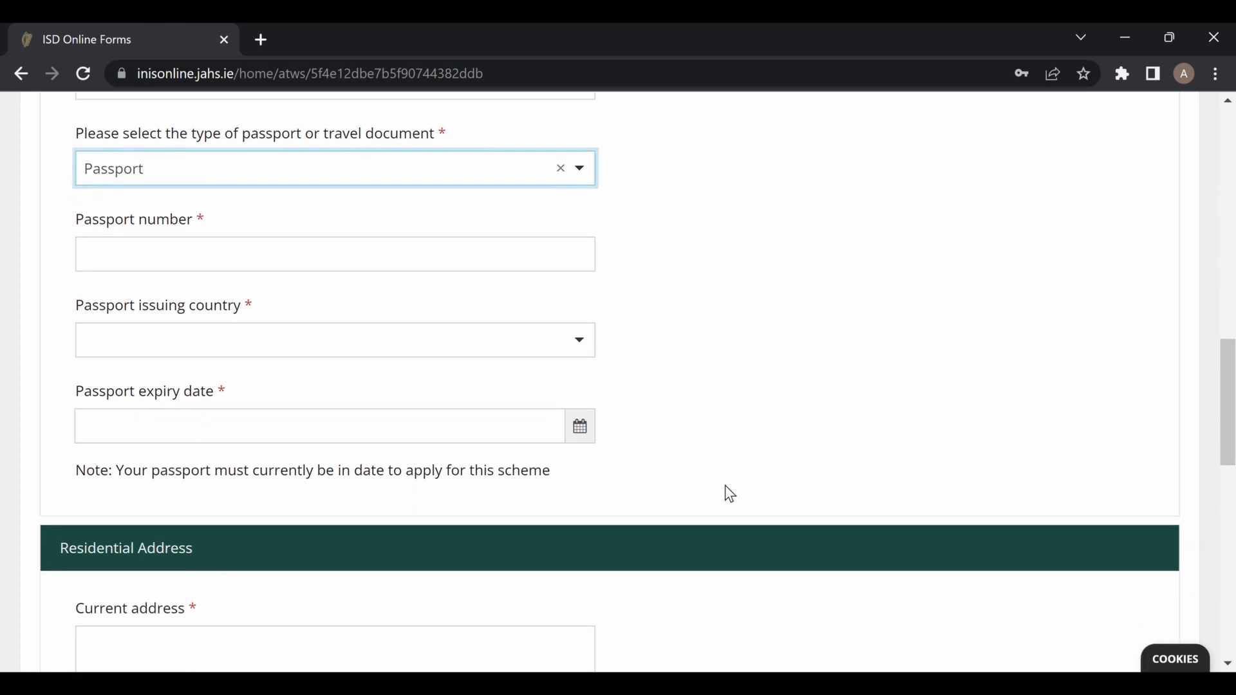
scroll(729, 495, "down", 2)
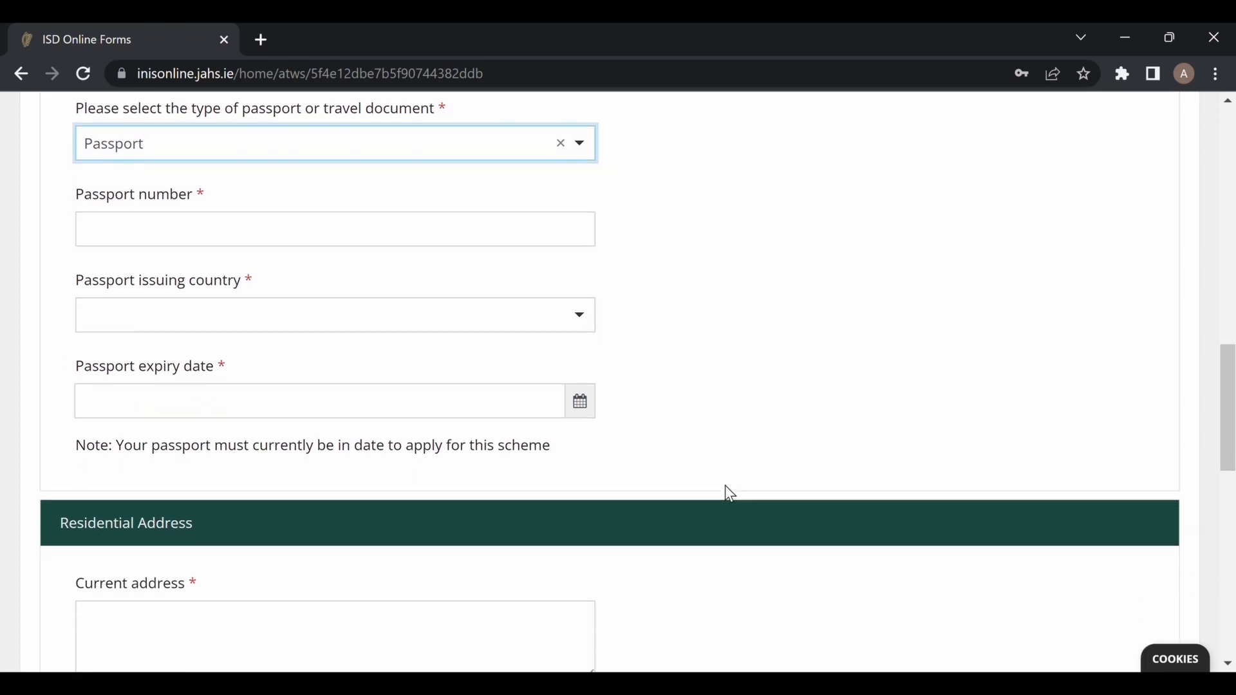
scroll(729, 495, "down", 2)
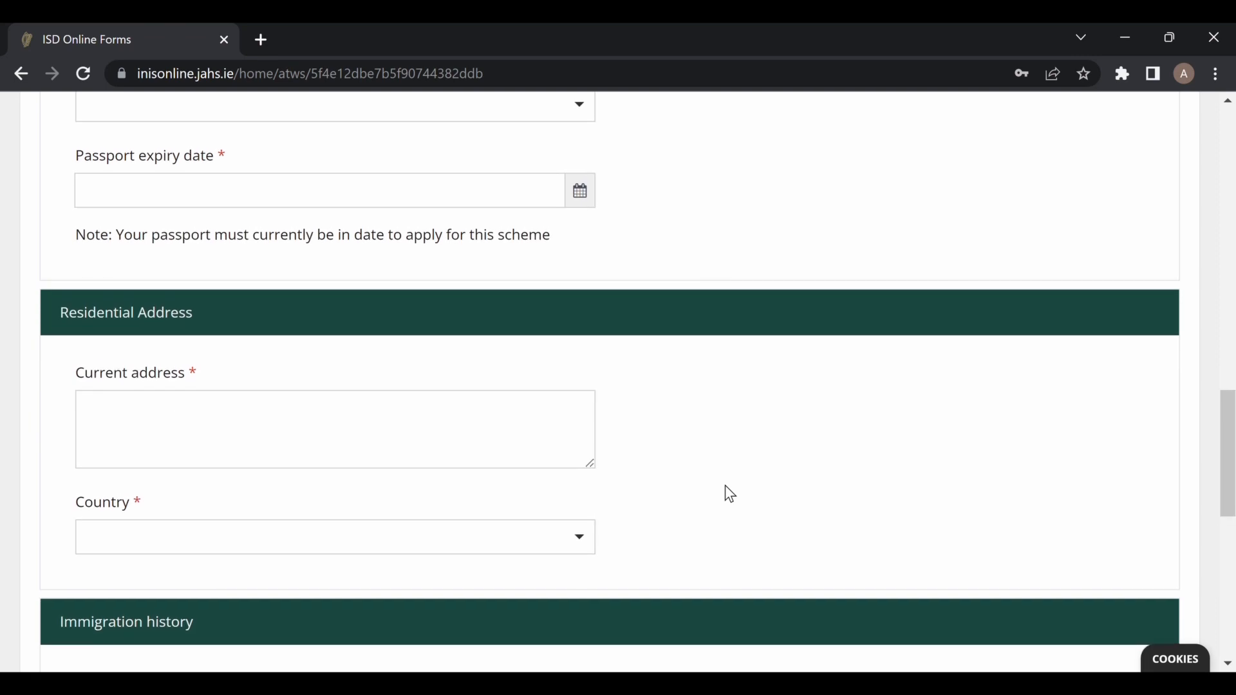
scroll(729, 495, "down", 1)
scroll(729, 495, "down", 1)
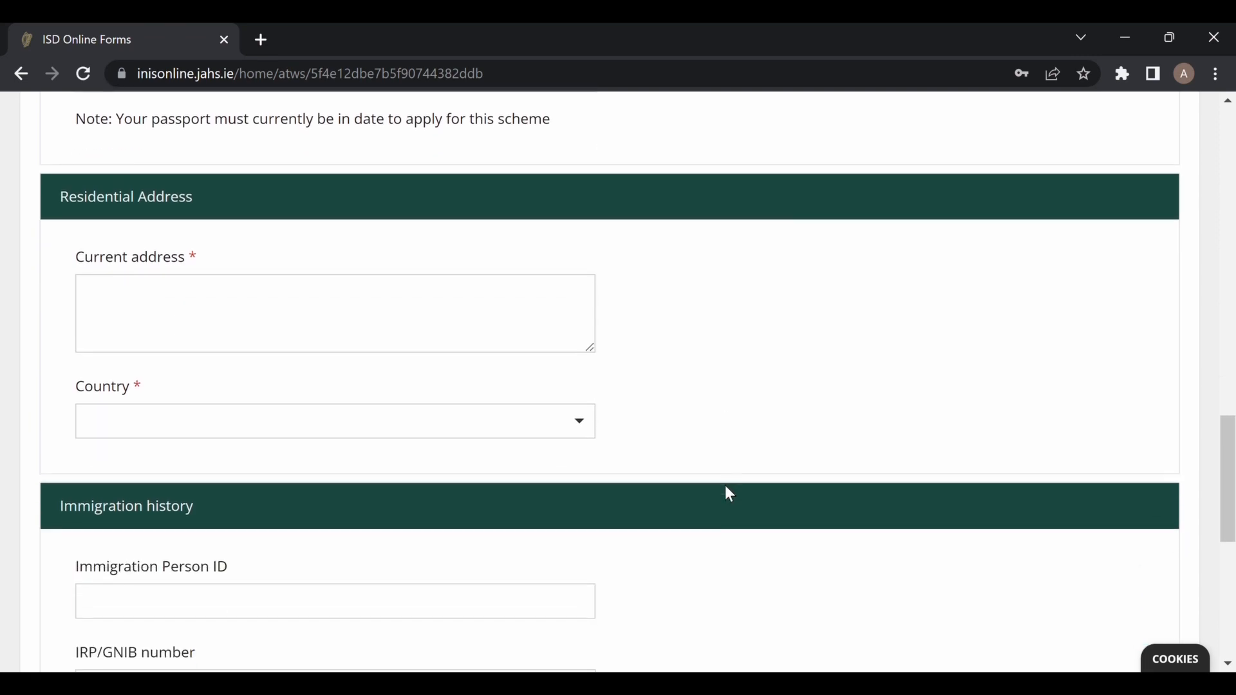
scroll(730, 494, "down", 1)
scroll(729, 494, "down", 1)
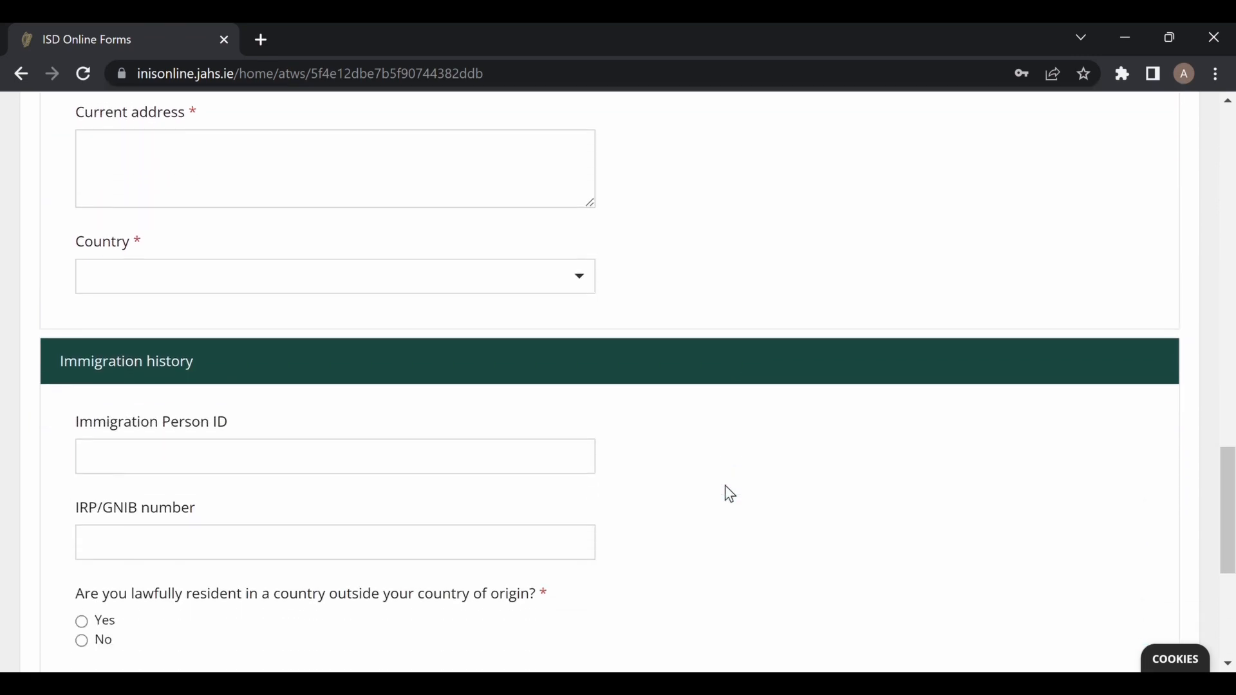
scroll(726, 486, "down", 2)
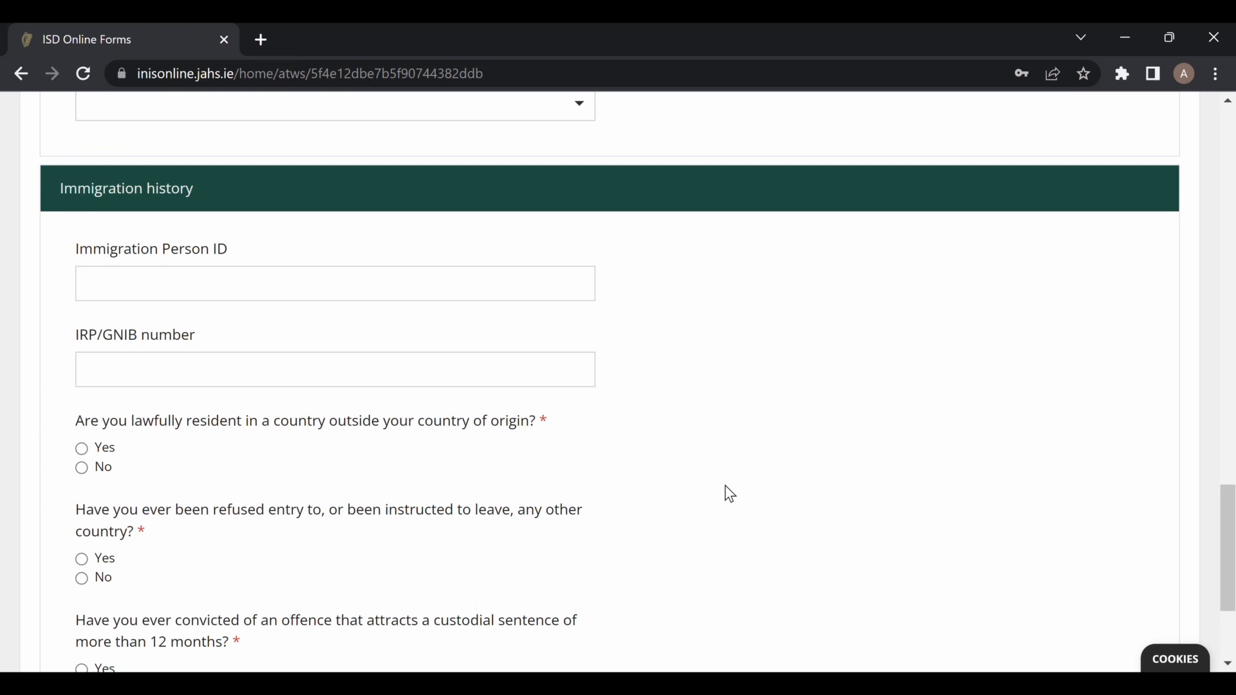
Answer No to living outside home country, refused entry and custodial sentence, then continue.
scroll(726, 486, "down", 1)
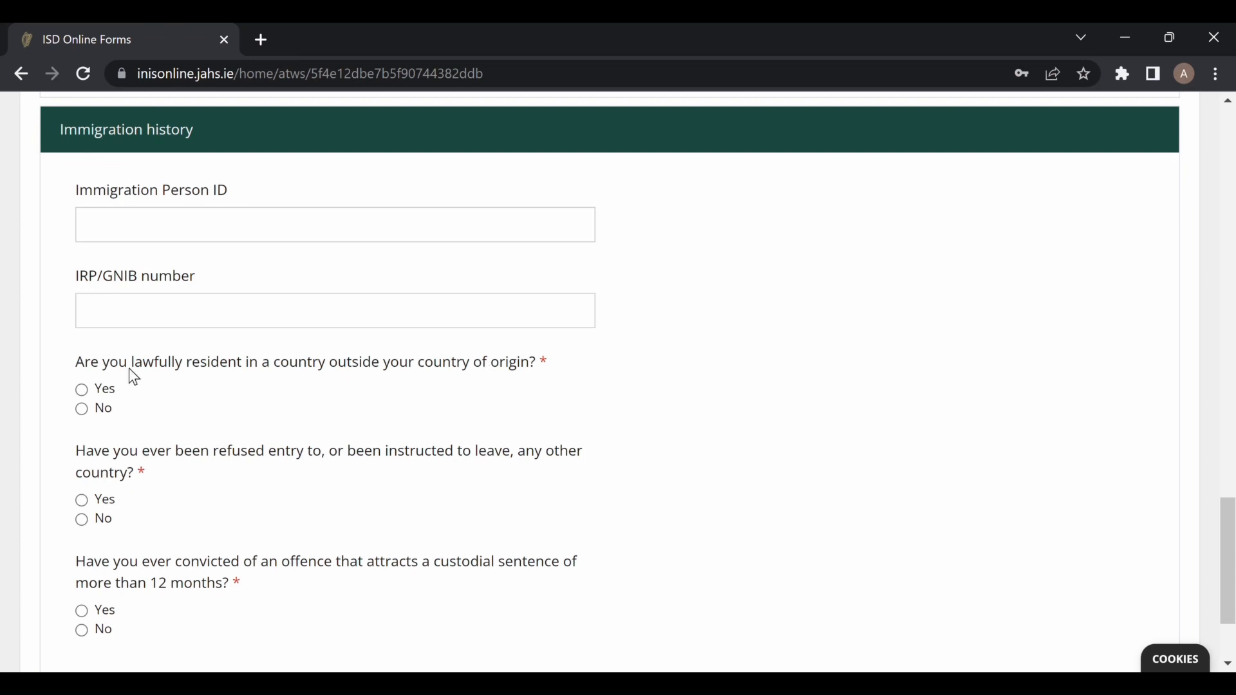
left_click(81, 410)
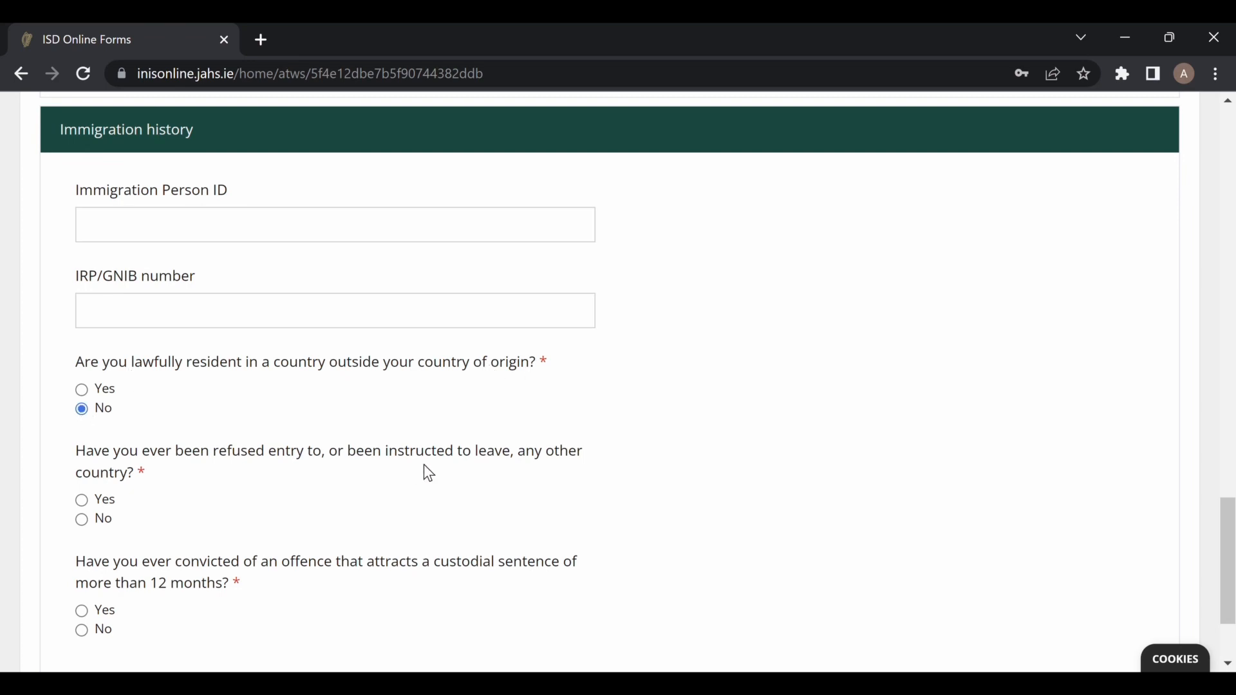
left_click(82, 520)
scroll(388, 552, "down", 1)
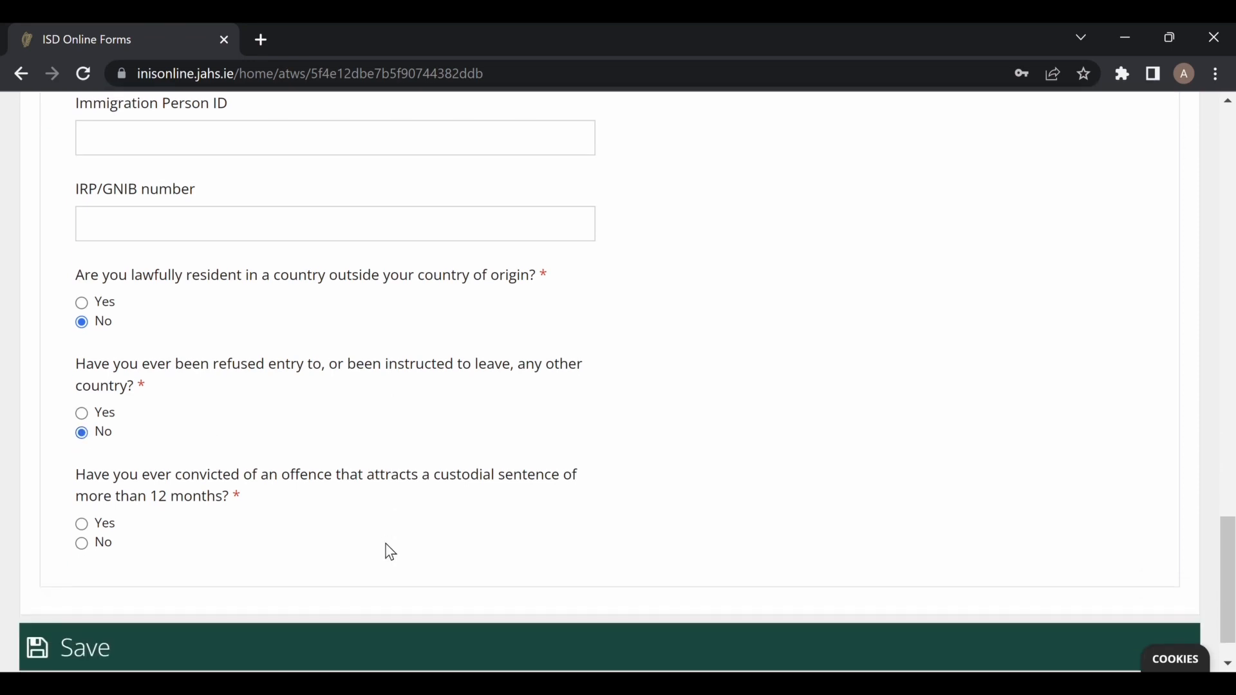
left_click(82, 544)
scroll(202, 535, "down", 1)
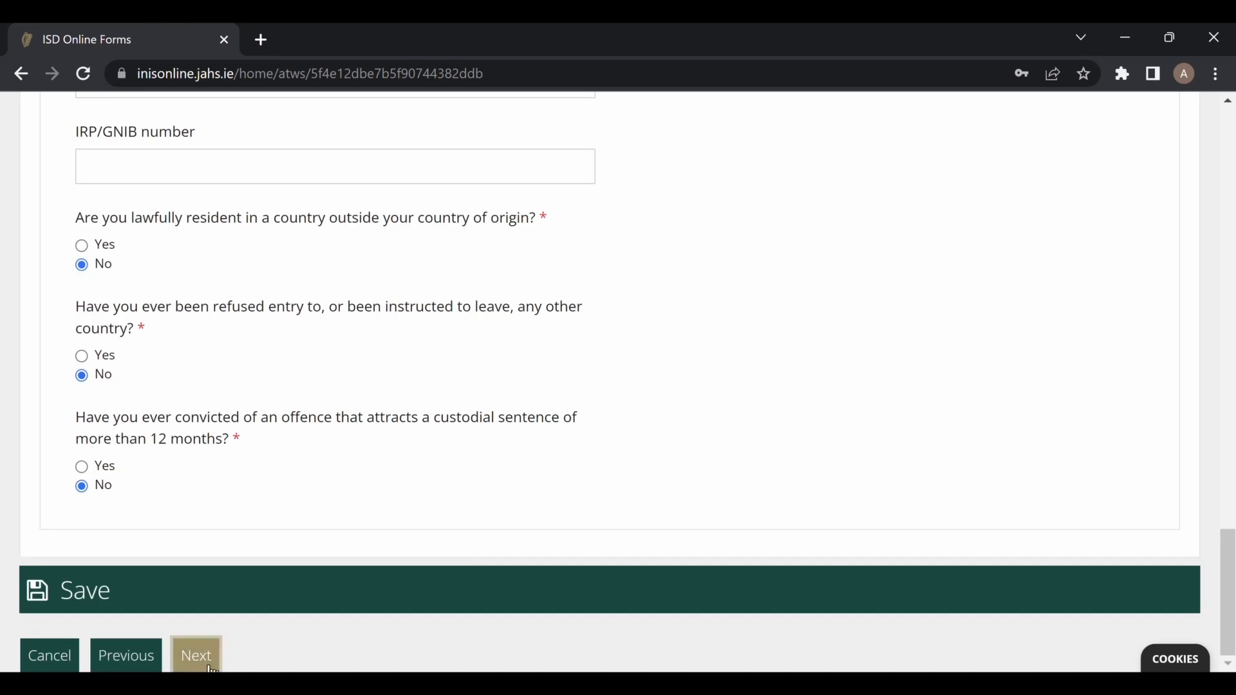
left_click(197, 657)
Enter job title 'Staff Nurs' and work description 'Health care', marking the contract not permanent.
scroll(959, 435, "down", 2)
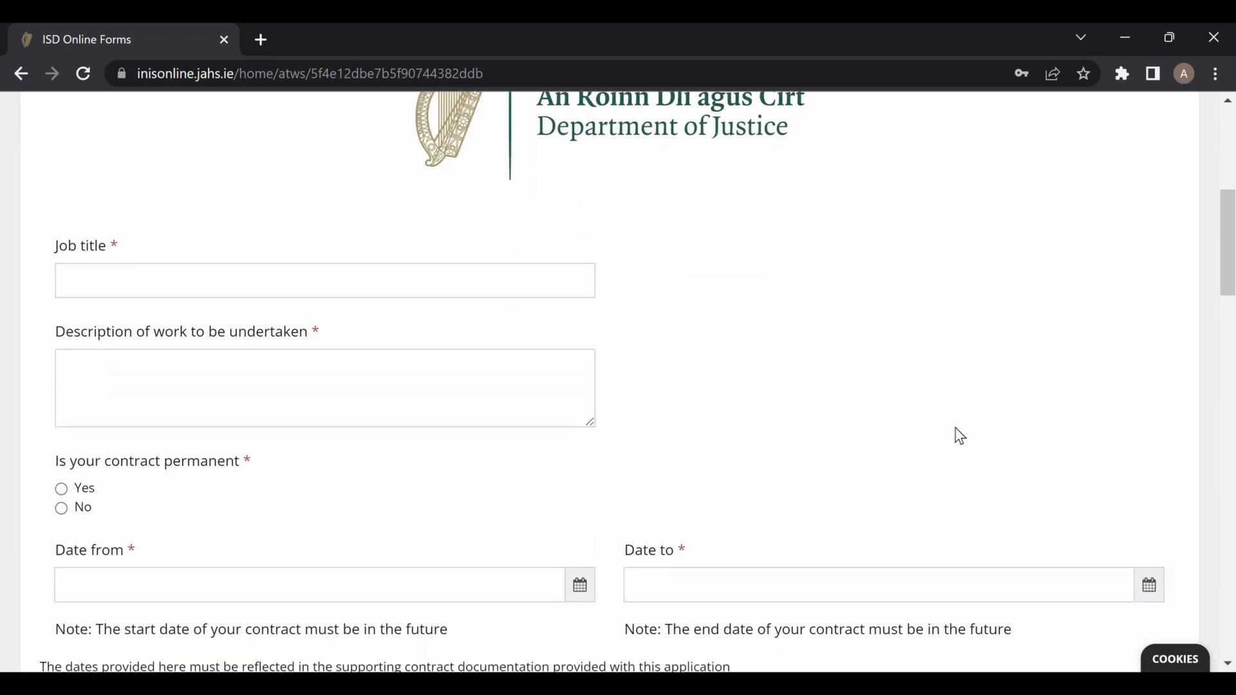
left_click(432, 278)
type("Staff")
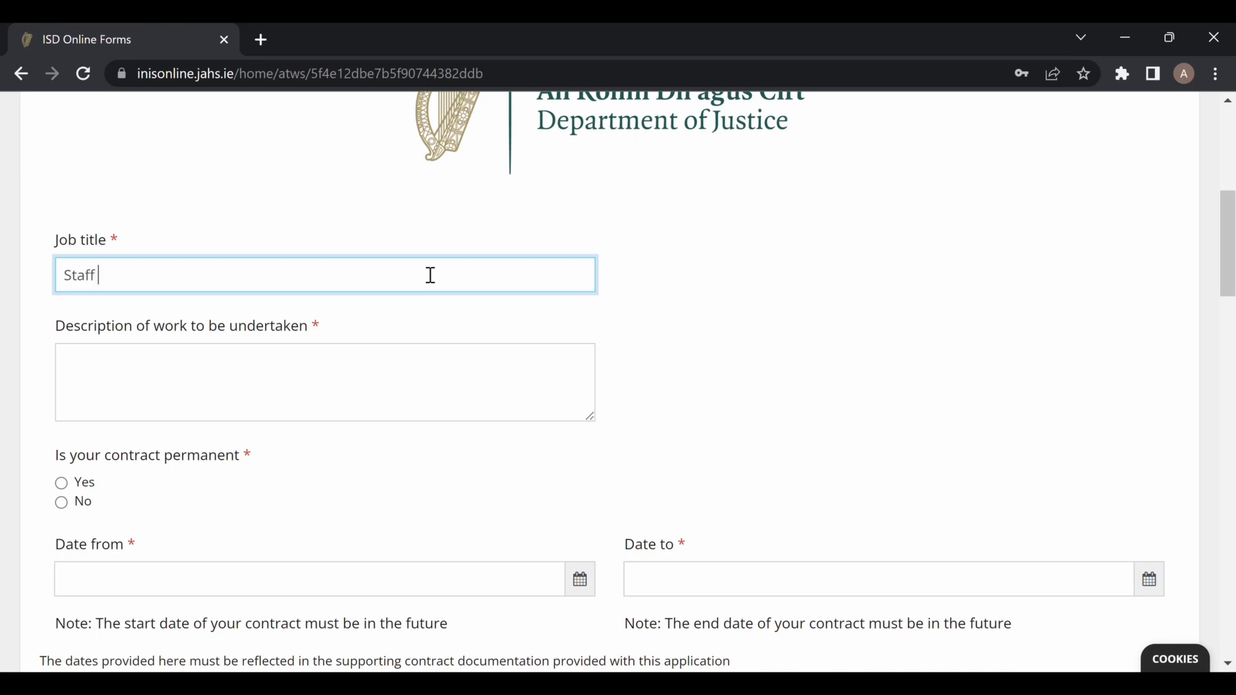
type(" Nurse")
left_click(207, 398)
type("Health care")
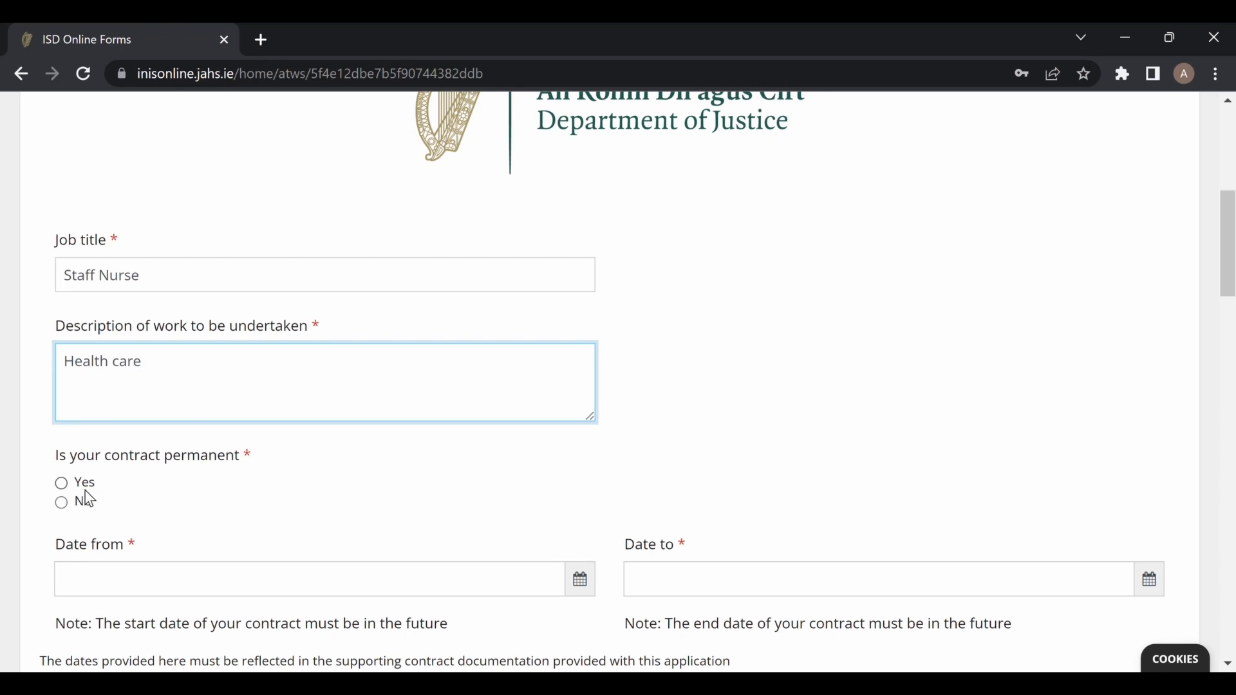
left_click(61, 502)
Pick 01-01-2024 as the contract end date in the calendar.
left_click(1150, 580)
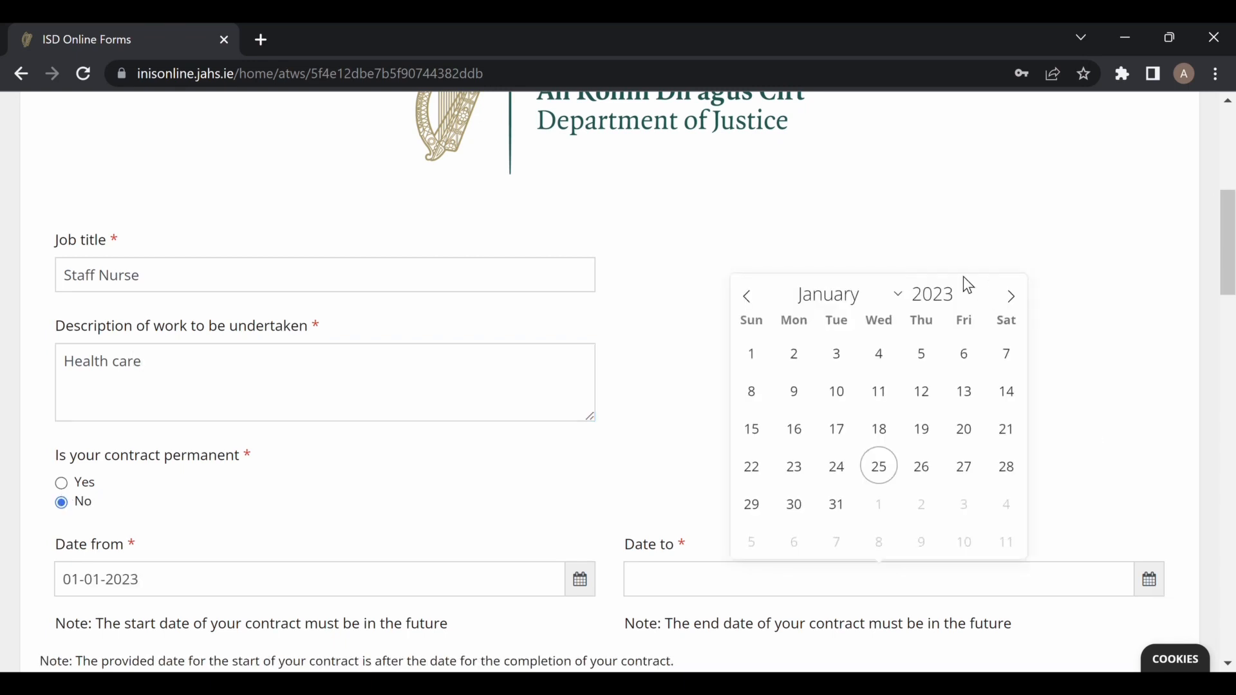
double_click(1020, 300)
triple_click(1020, 300)
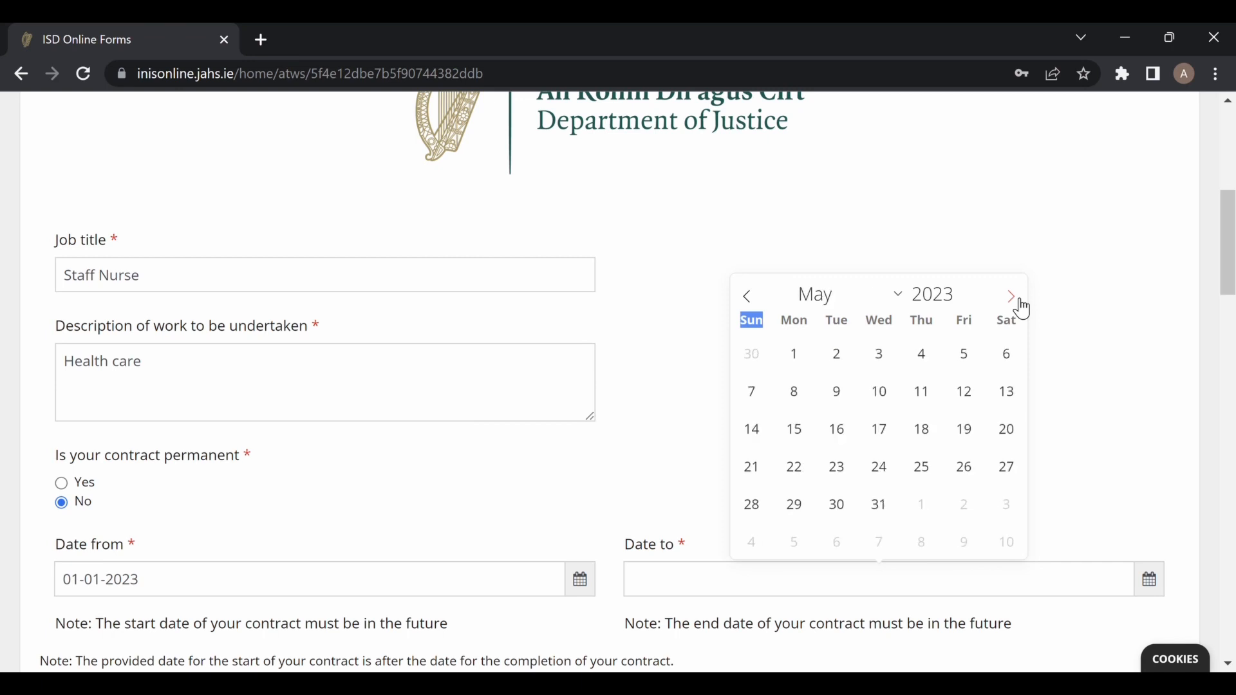
left_click(1019, 300)
triple_click(1020, 300)
double_click(1020, 300)
triple_click(1020, 300)
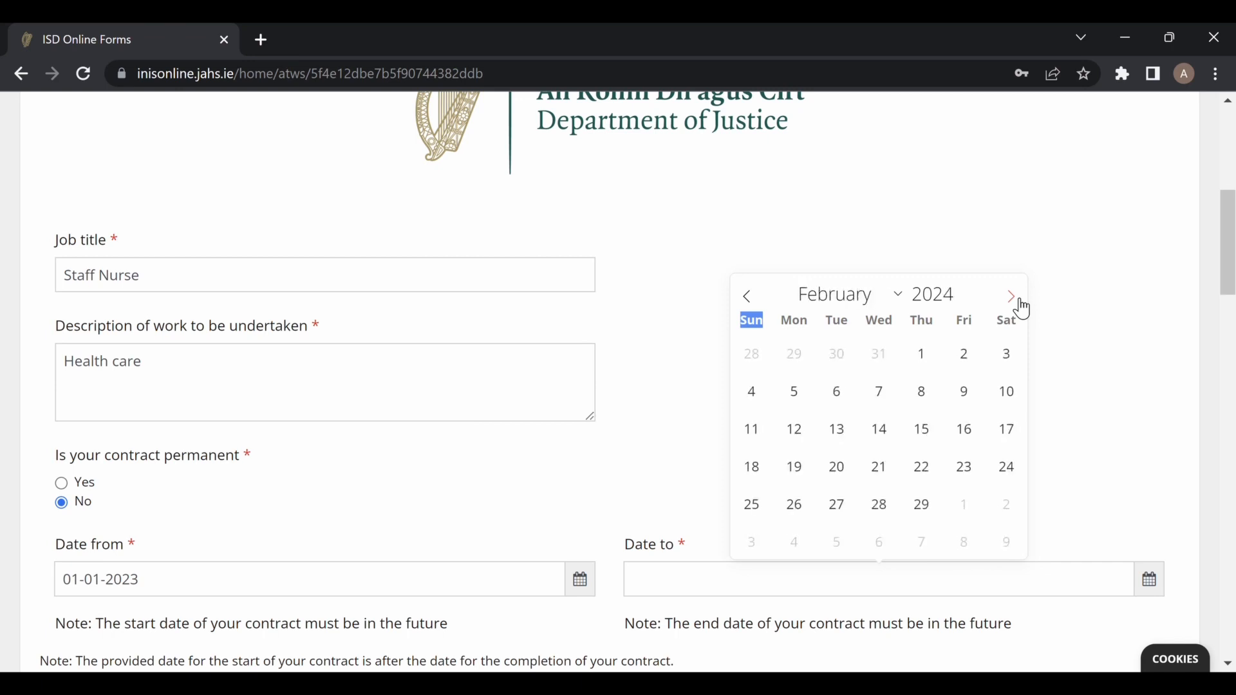
left_click(1020, 300)
left_click(1020, 300)
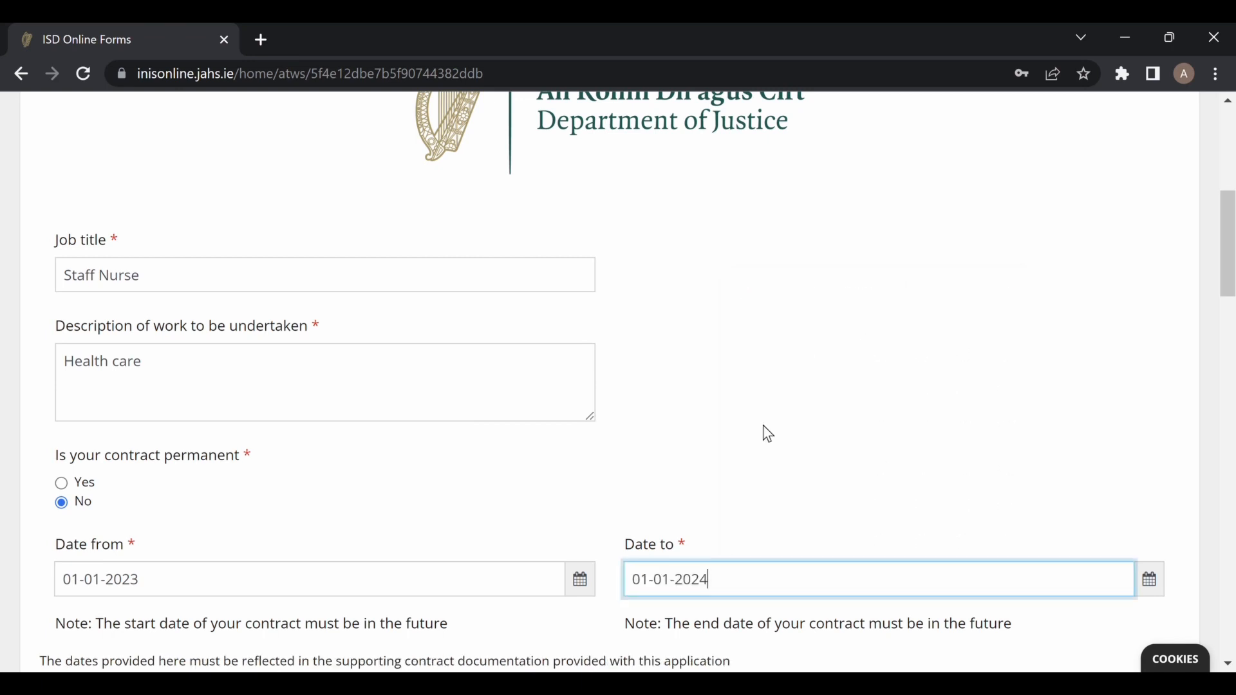
scroll(764, 426, "up", 3)
scroll(763, 425, "down", 3)
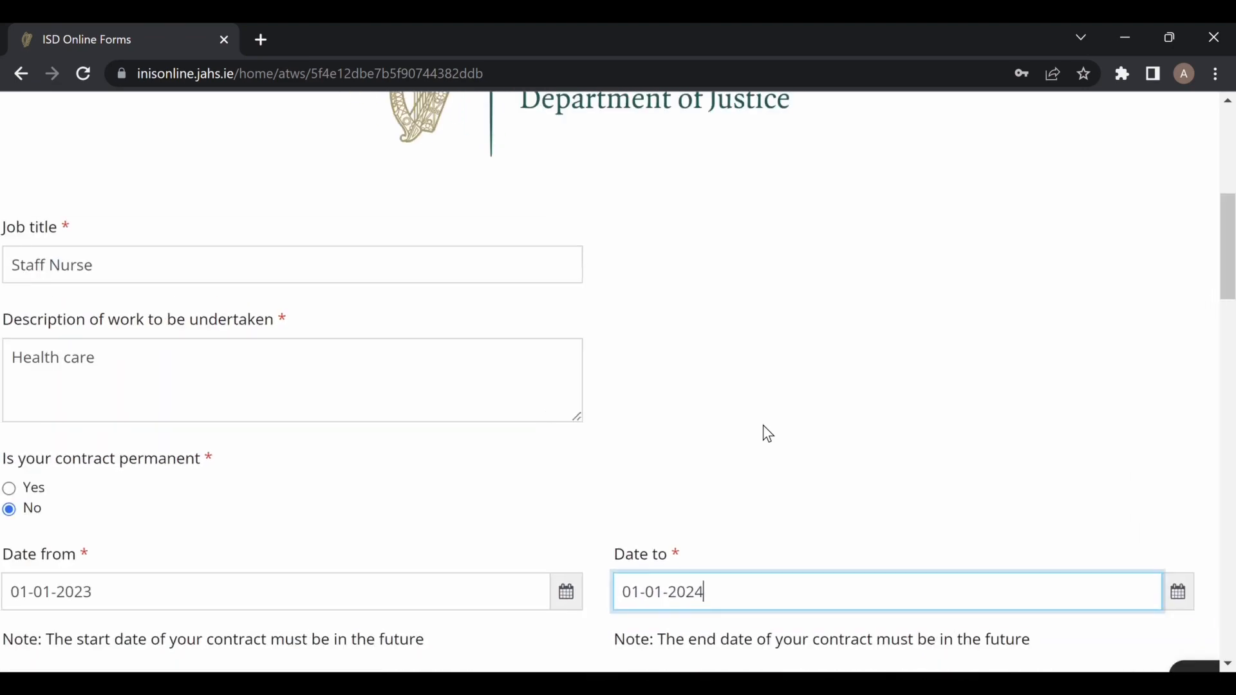
left_click(763, 425)
Enter Dublin as the employment location, plus the contact's name and phone number.
scroll(763, 425, "down", 3)
scroll(762, 425, "down", 2)
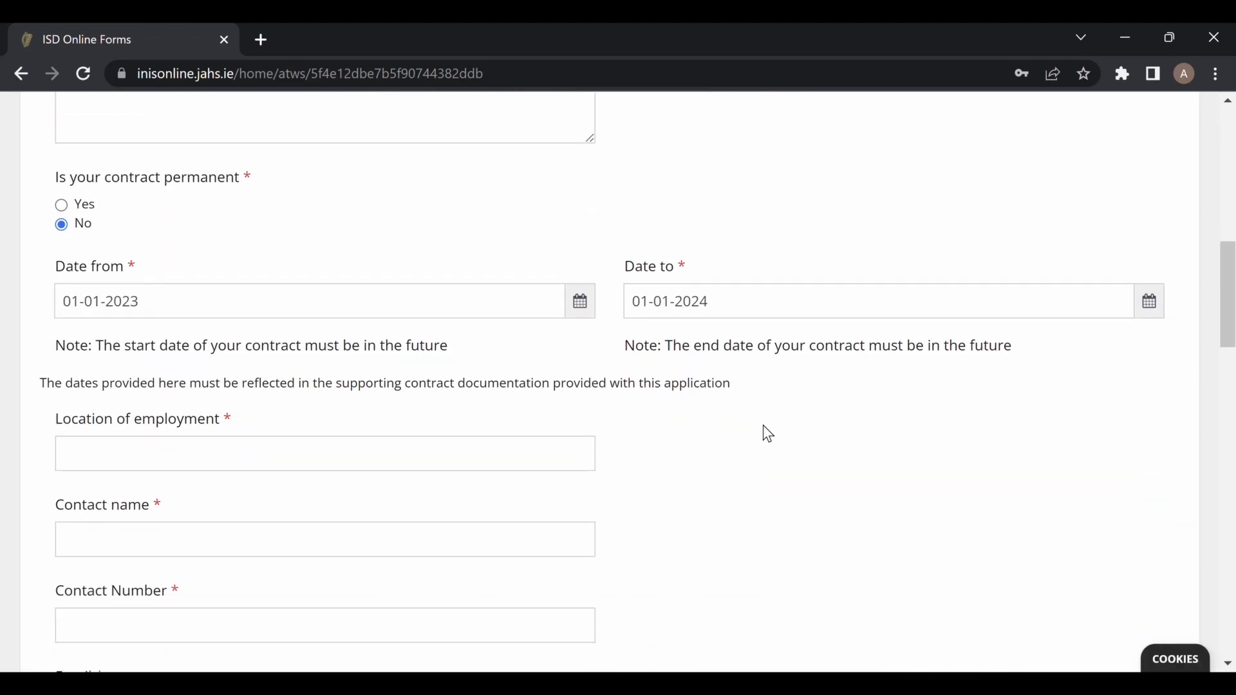
left_click(212, 411)
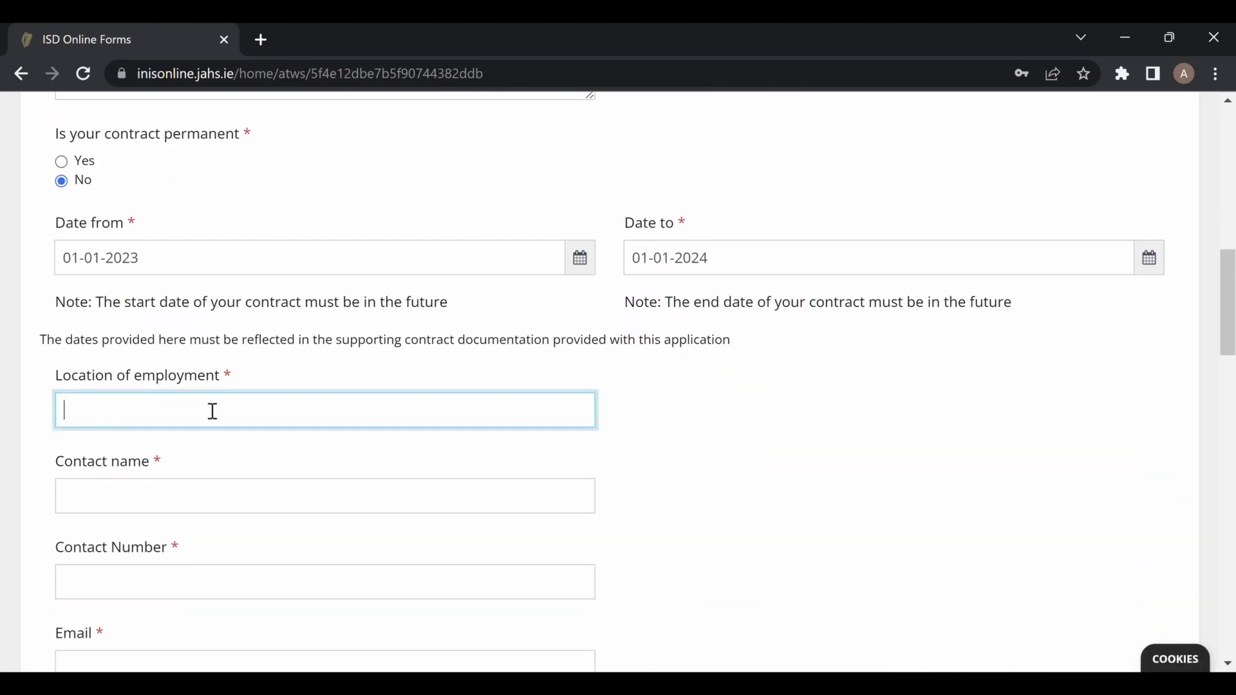
type("Dublin")
left_click(136, 516)
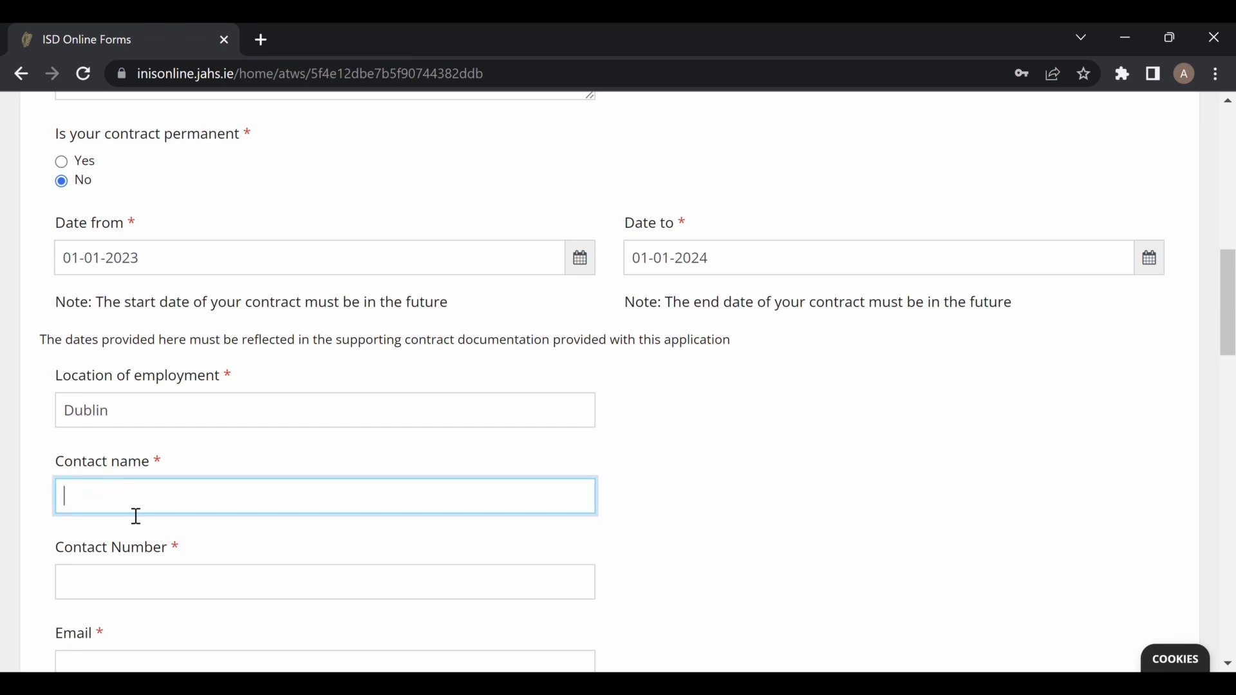
type("fjldkhfk")
left_click(119, 593)
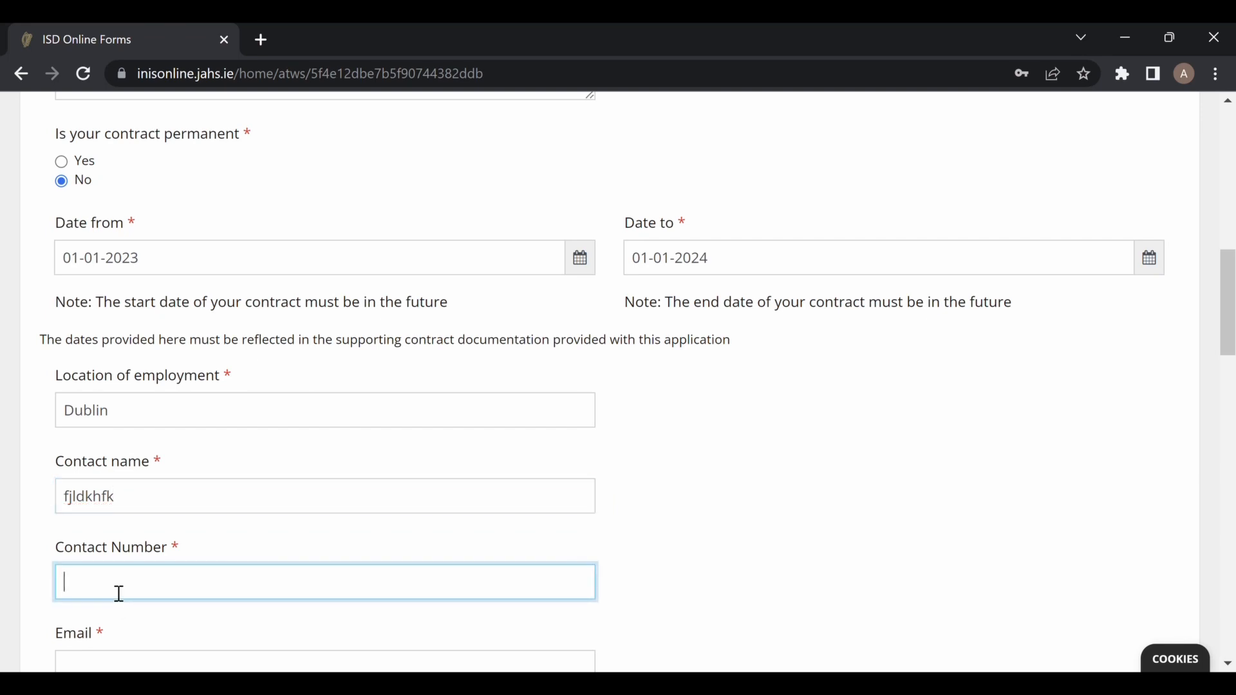
type("845736")
Fill in the contact's e-mail address and open the expected travel pattern choices.
scroll(198, 626, "down", 1)
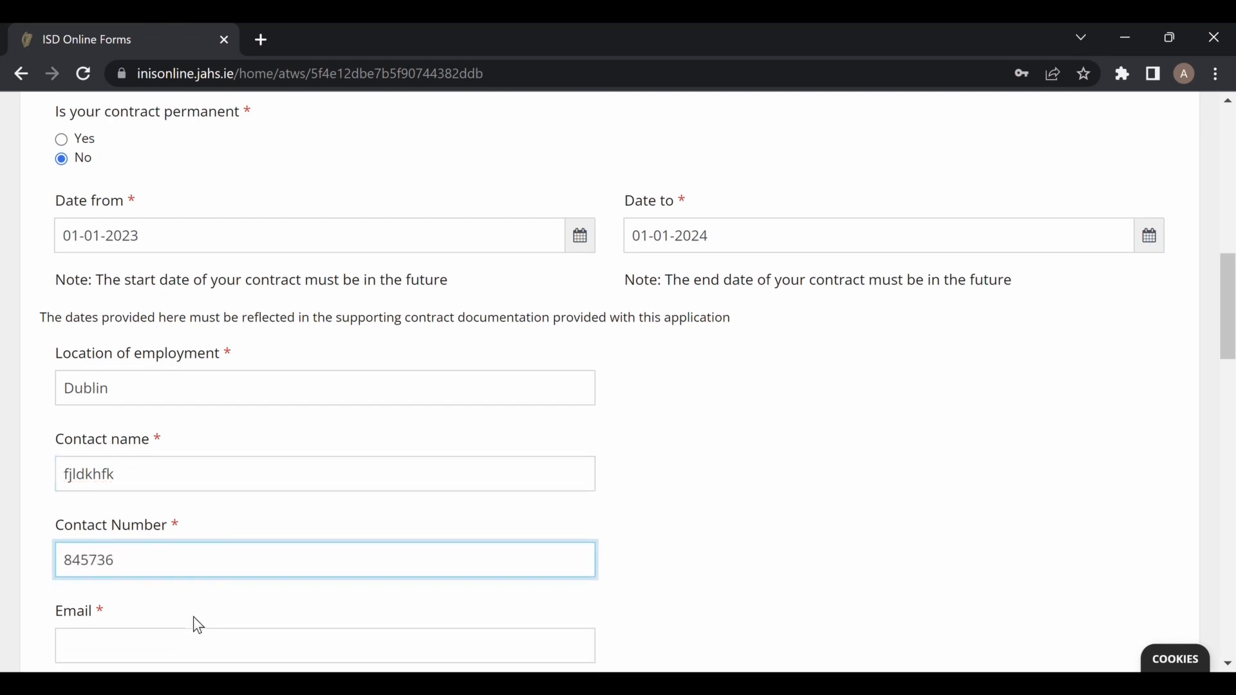
scroll(199, 626, "down", 2)
left_click(202, 537)
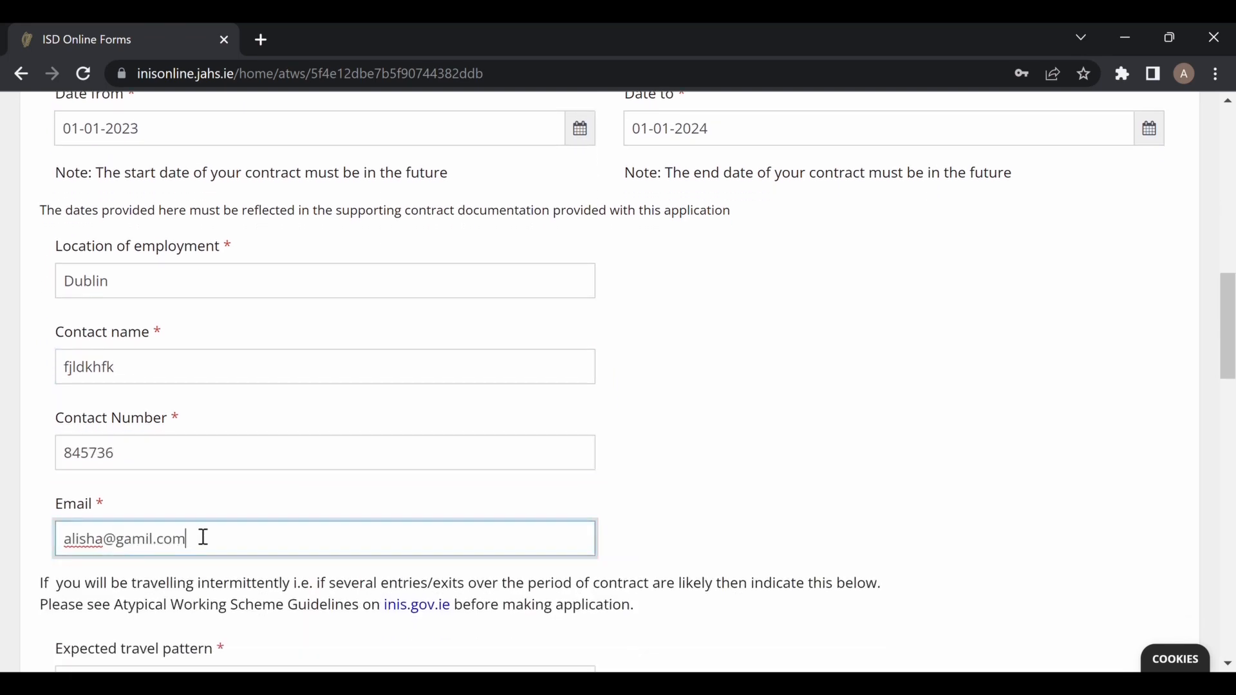
scroll(202, 538, "down", 4)
left_click(579, 415)
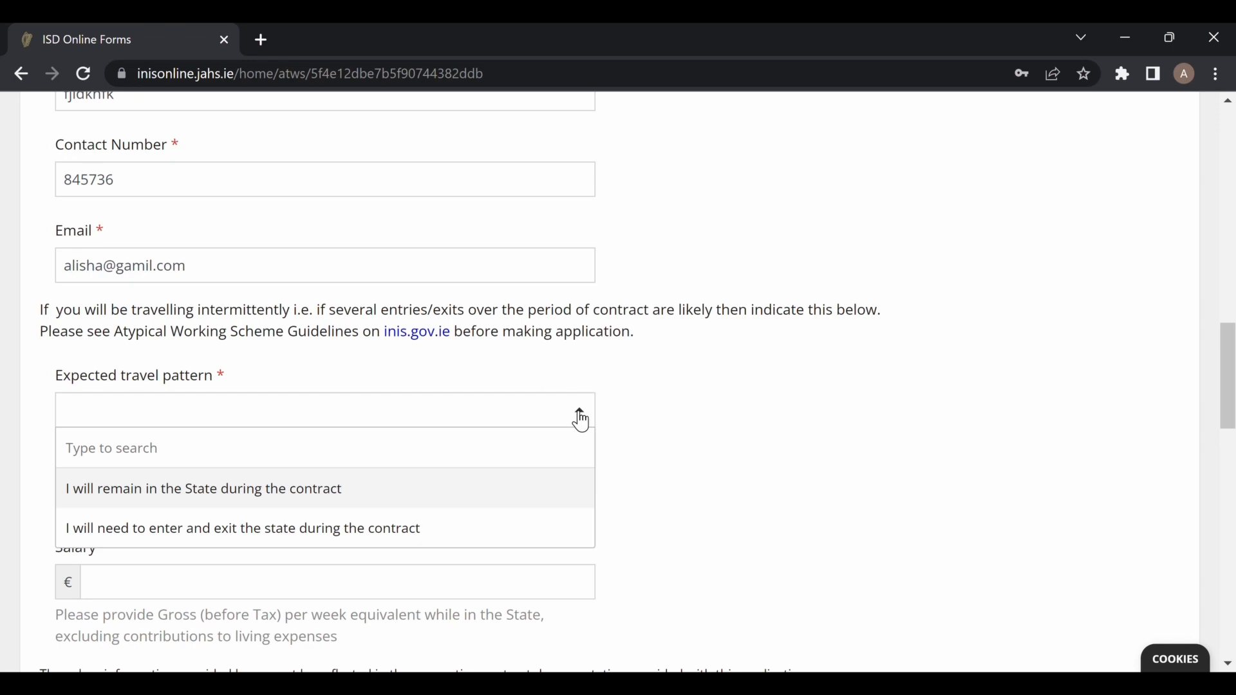
Choose entering and exiting the state, detail 'once in a year', salary paid within the state, €800.
left_click(408, 543)
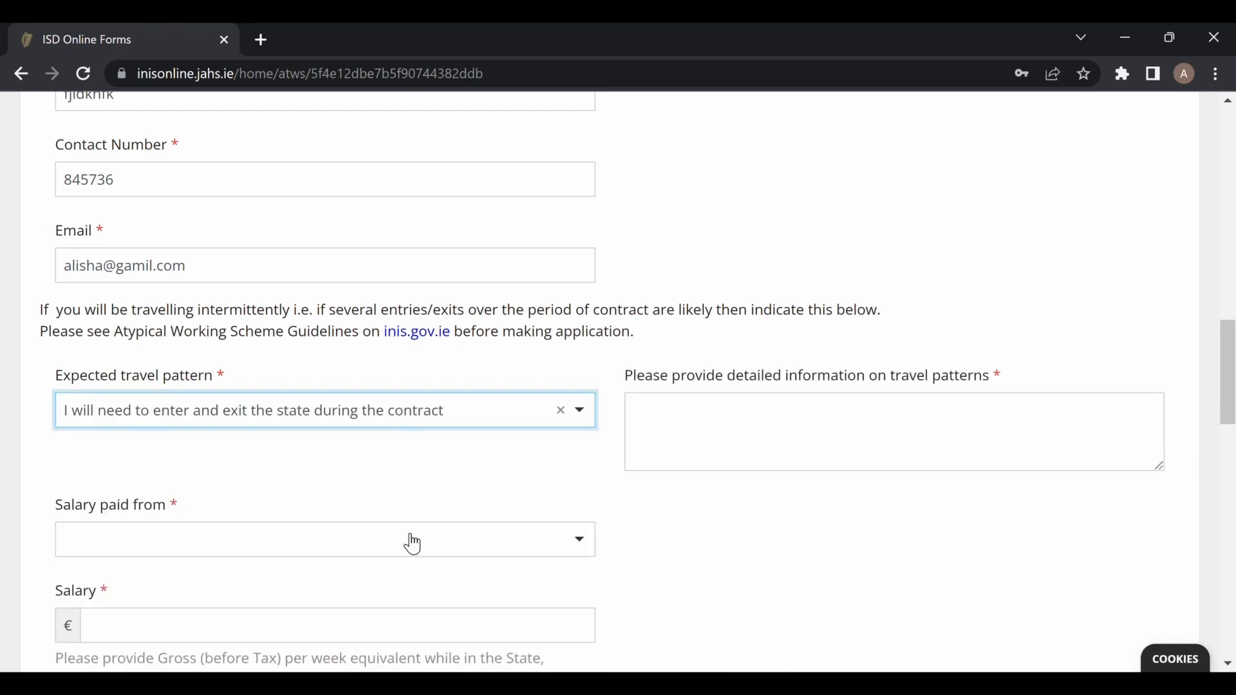
left_click(705, 435)
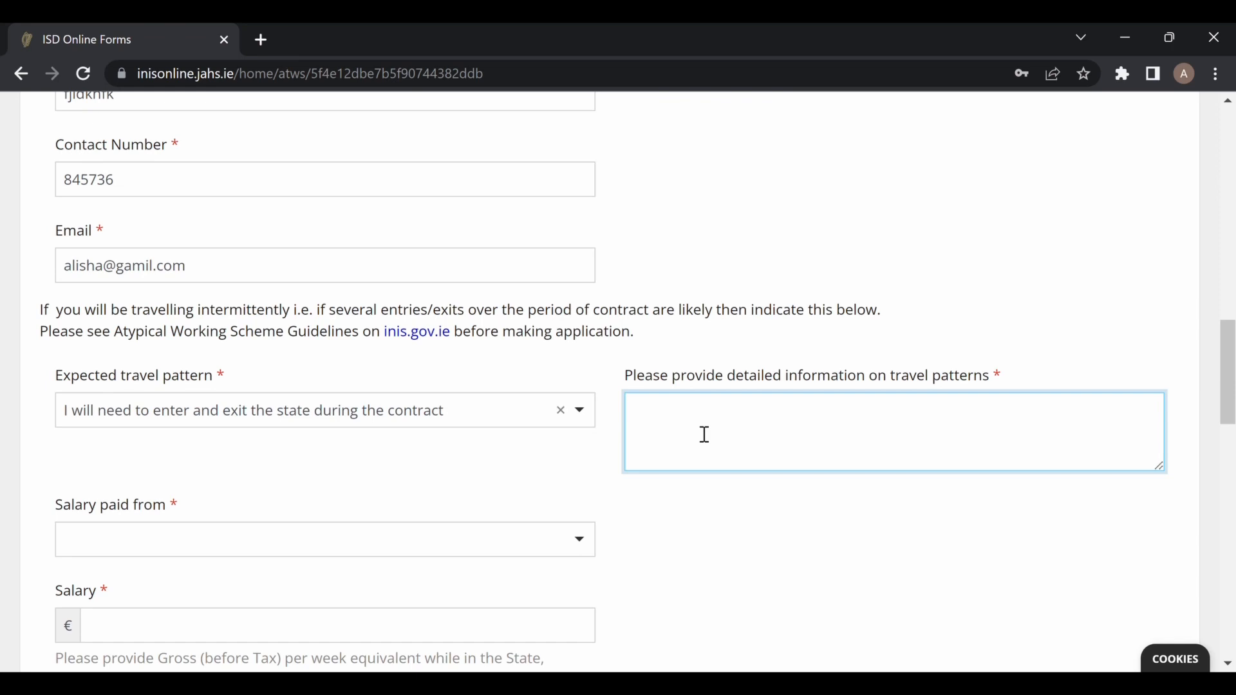
type("once in a year")
left_click(277, 549)
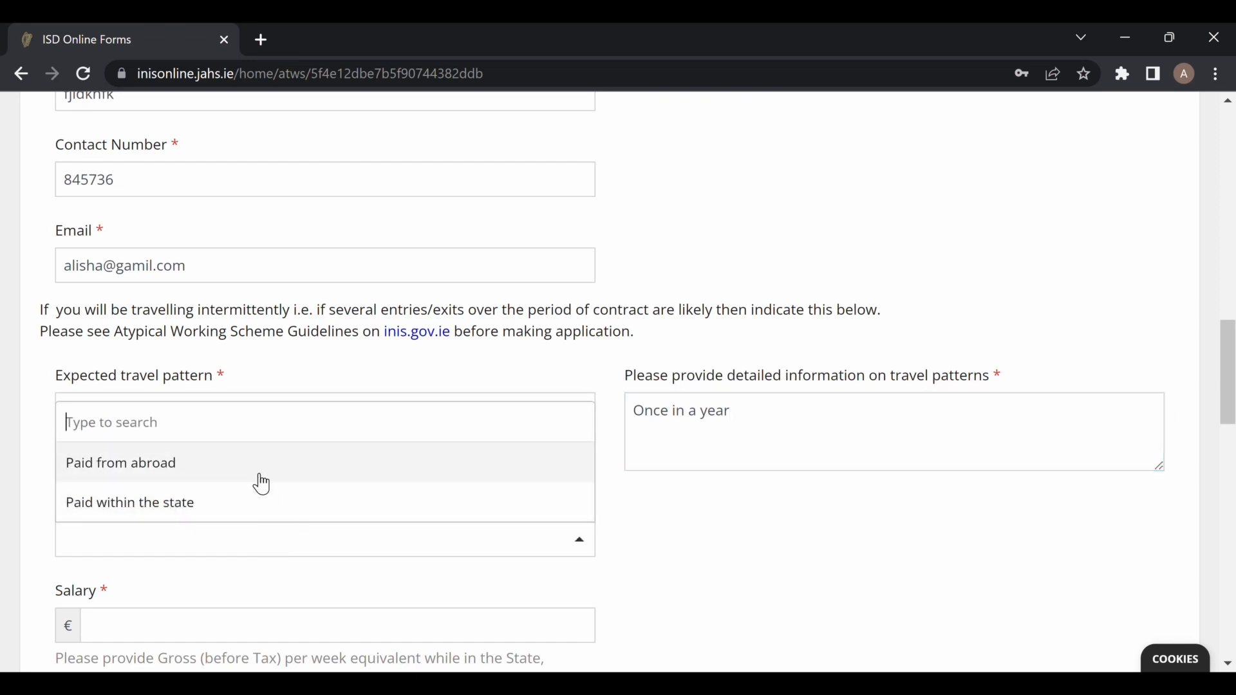
left_click(234, 510)
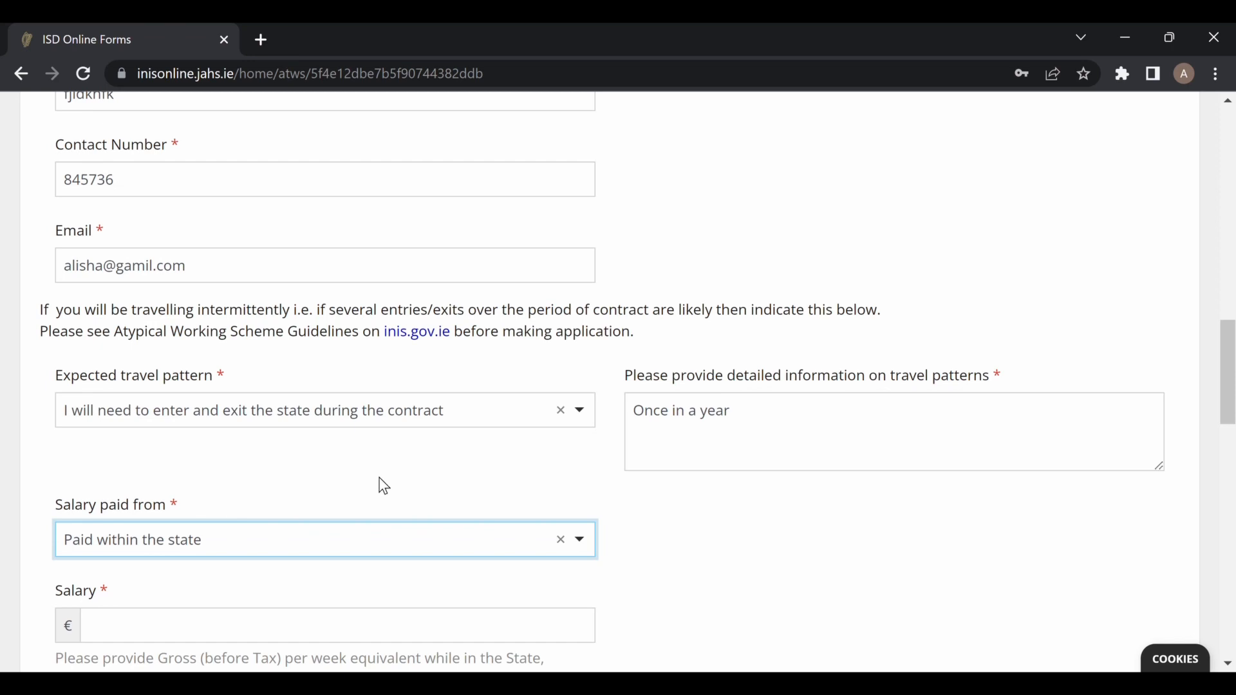
scroll(384, 486, "down", 3)
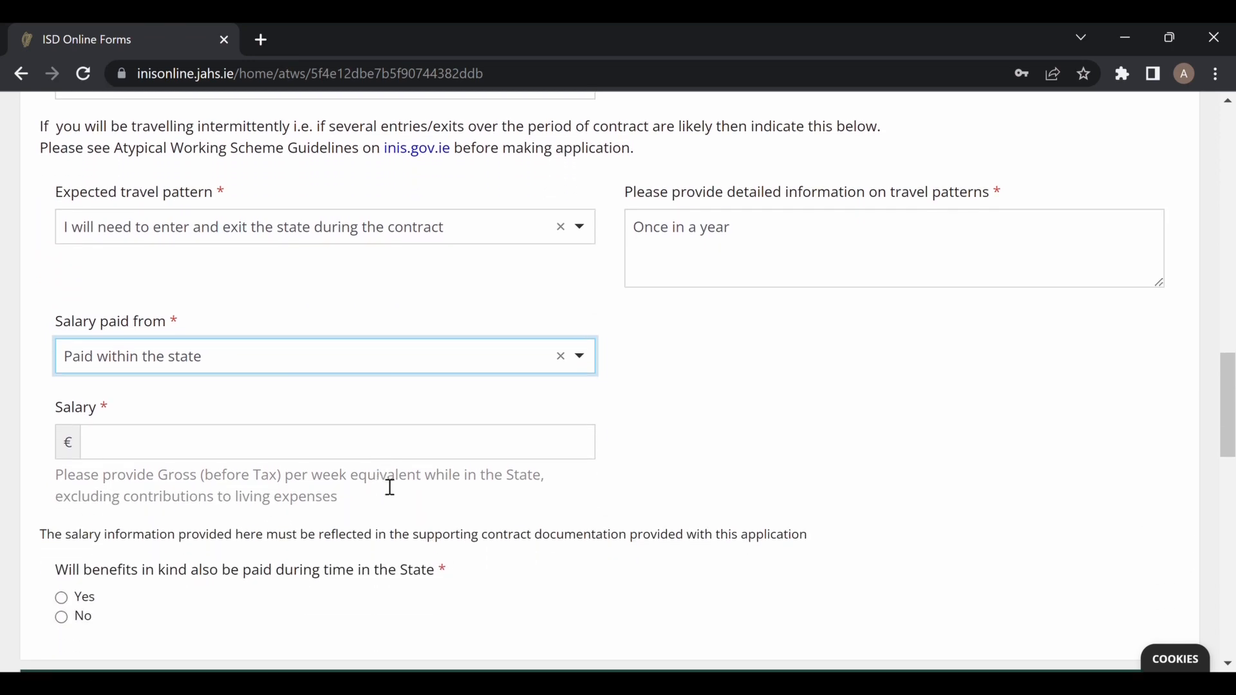
left_click(325, 452)
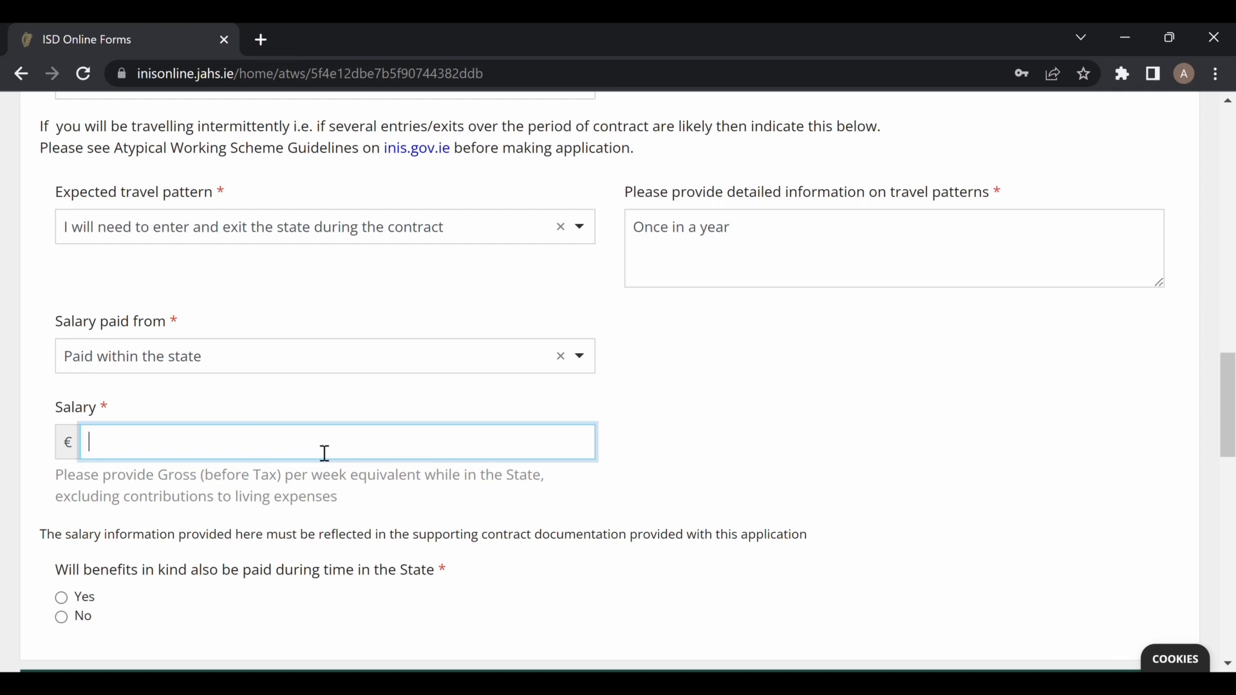
scroll(403, 525, "down", 2)
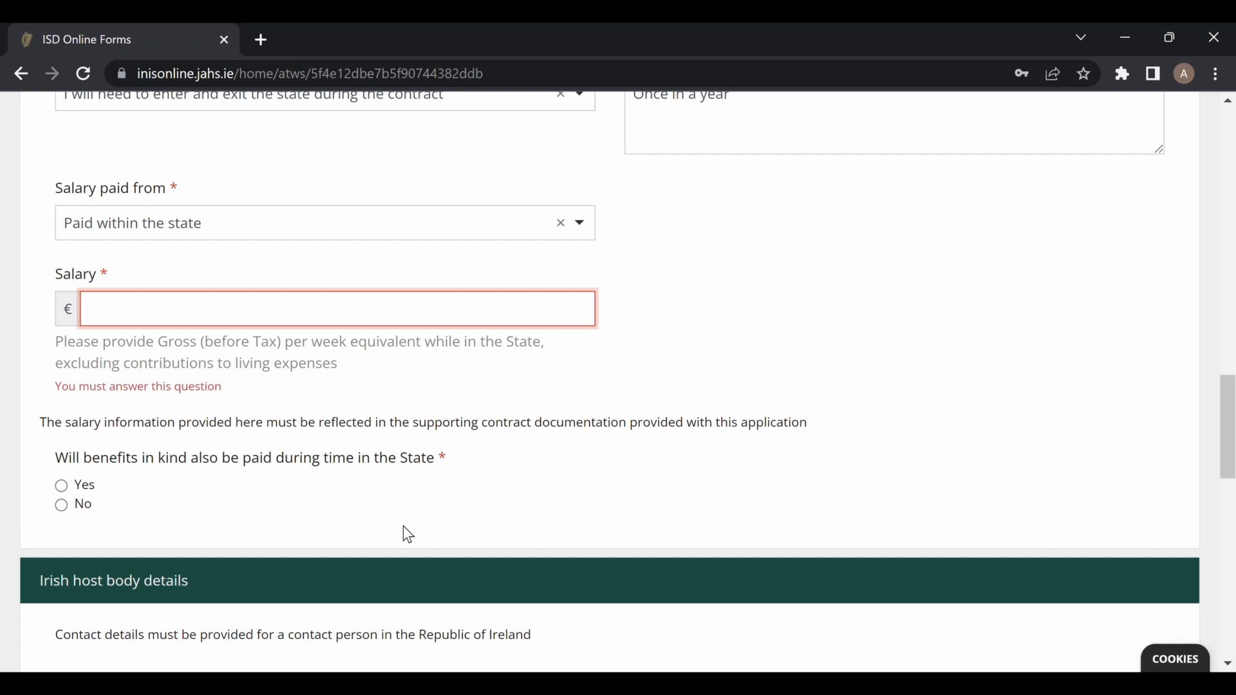
type("800")
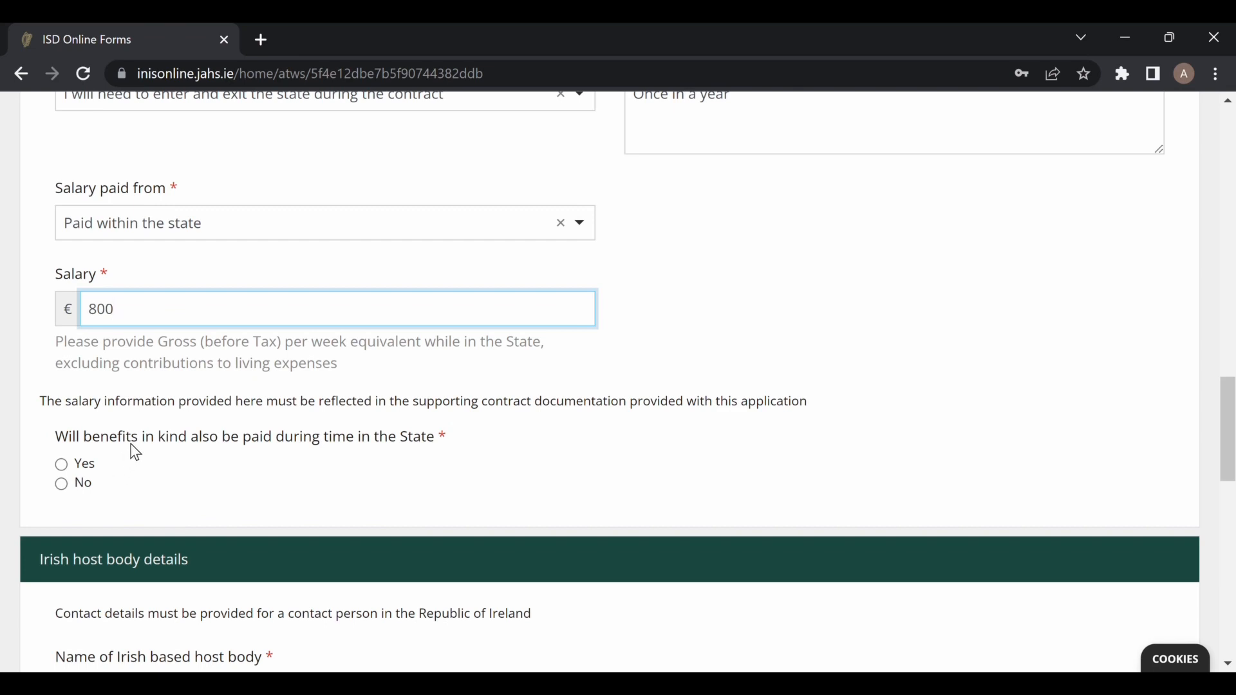
Answer No to benefits in kind and name the host body 'Hospital / Agency name'.
left_click(62, 483)
scroll(334, 447, "down", 5)
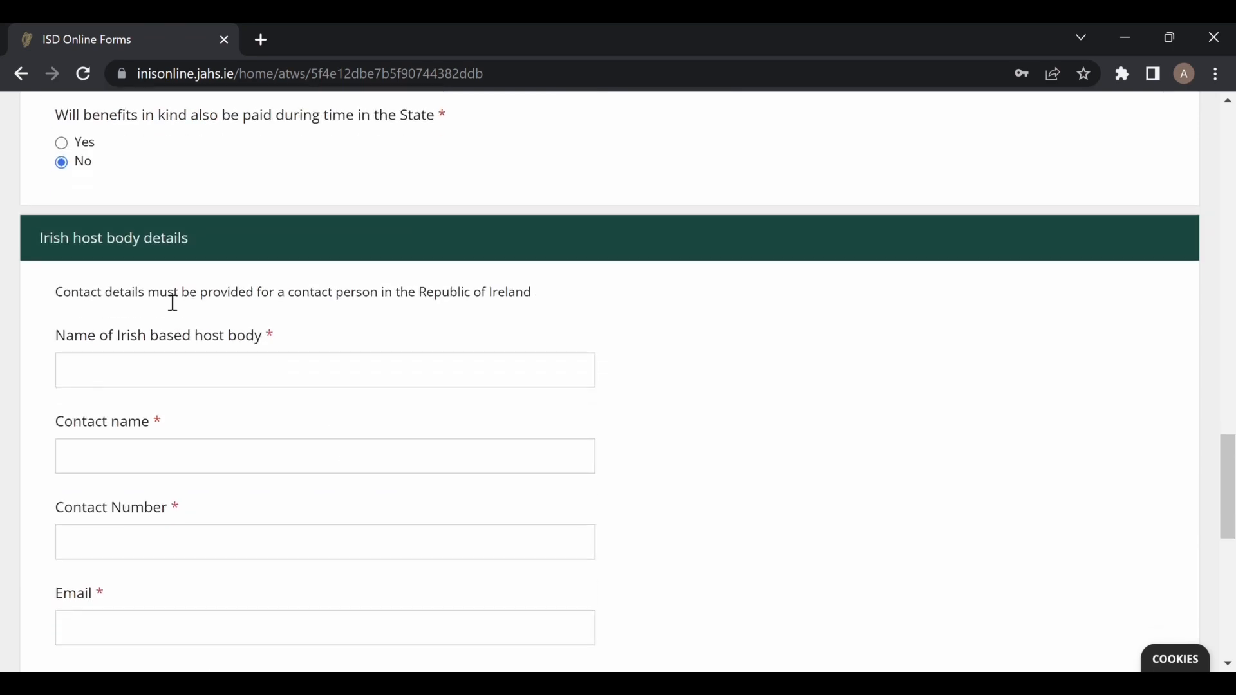
left_click(295, 381)
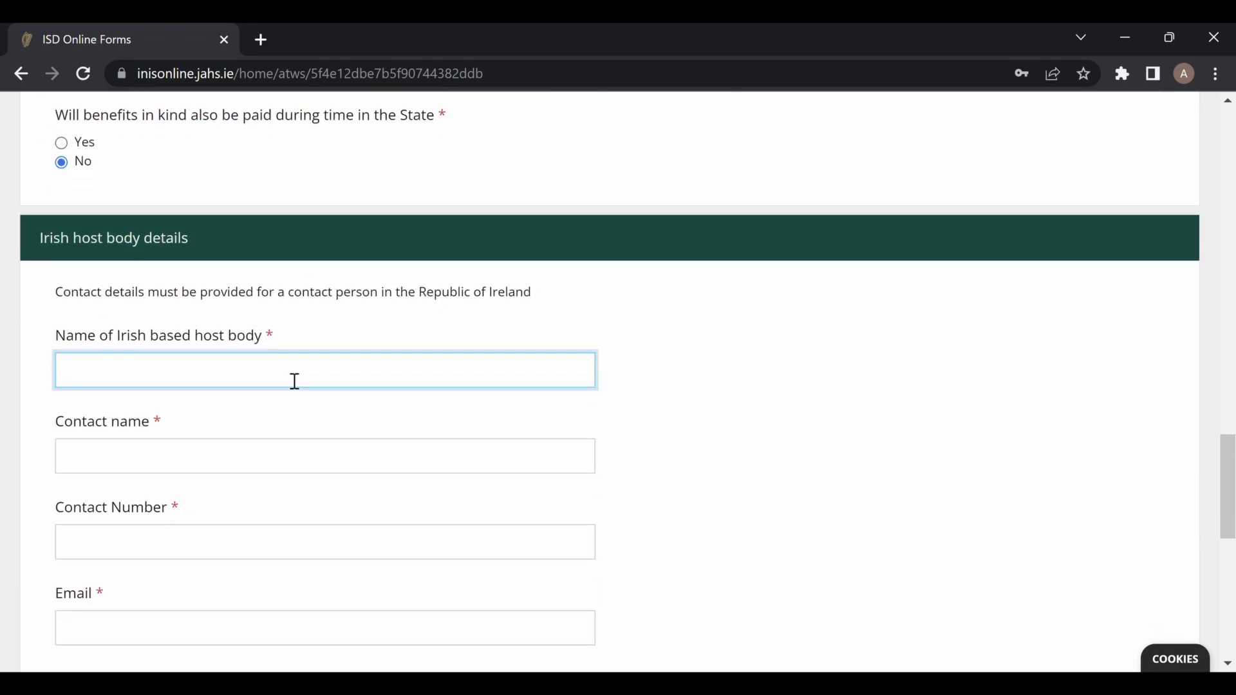
type("hos")
key("BackSpace")
key("BackSpace")
key("BackSpace")
type("Hos")
key("BackSpace")
key("BackSpace")
key("BackSpace")
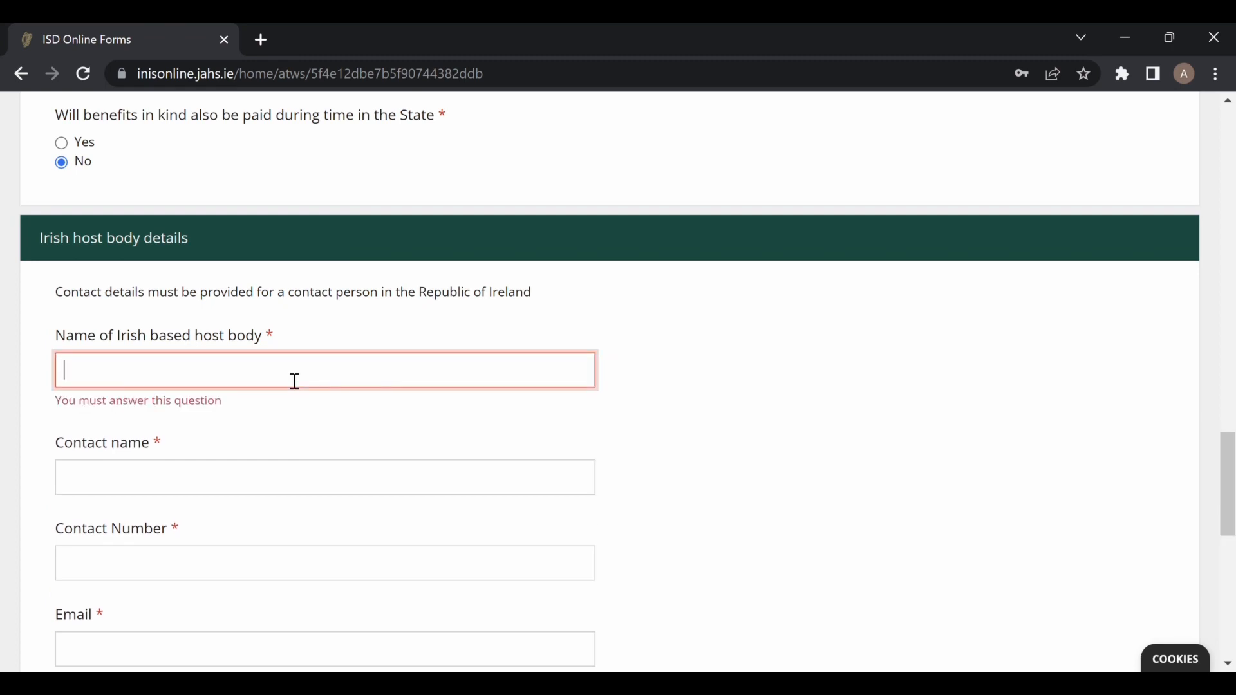
type("Hospital")
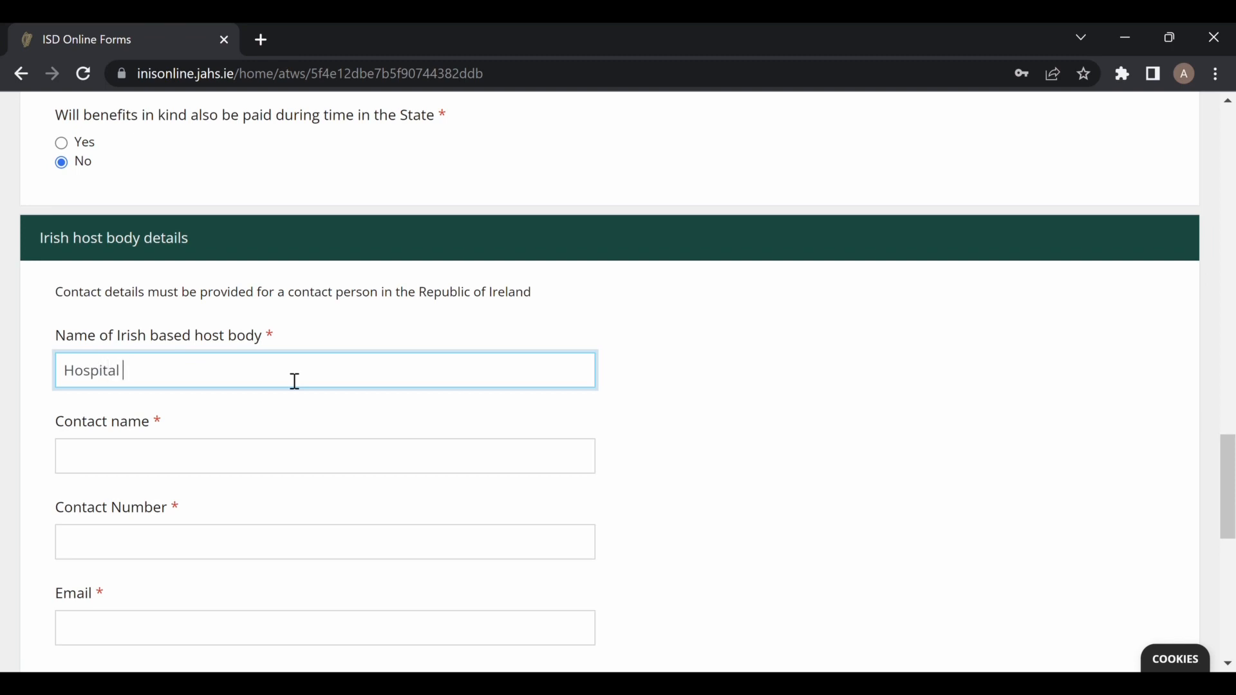
type(" / Agency name")
left_click(150, 467)
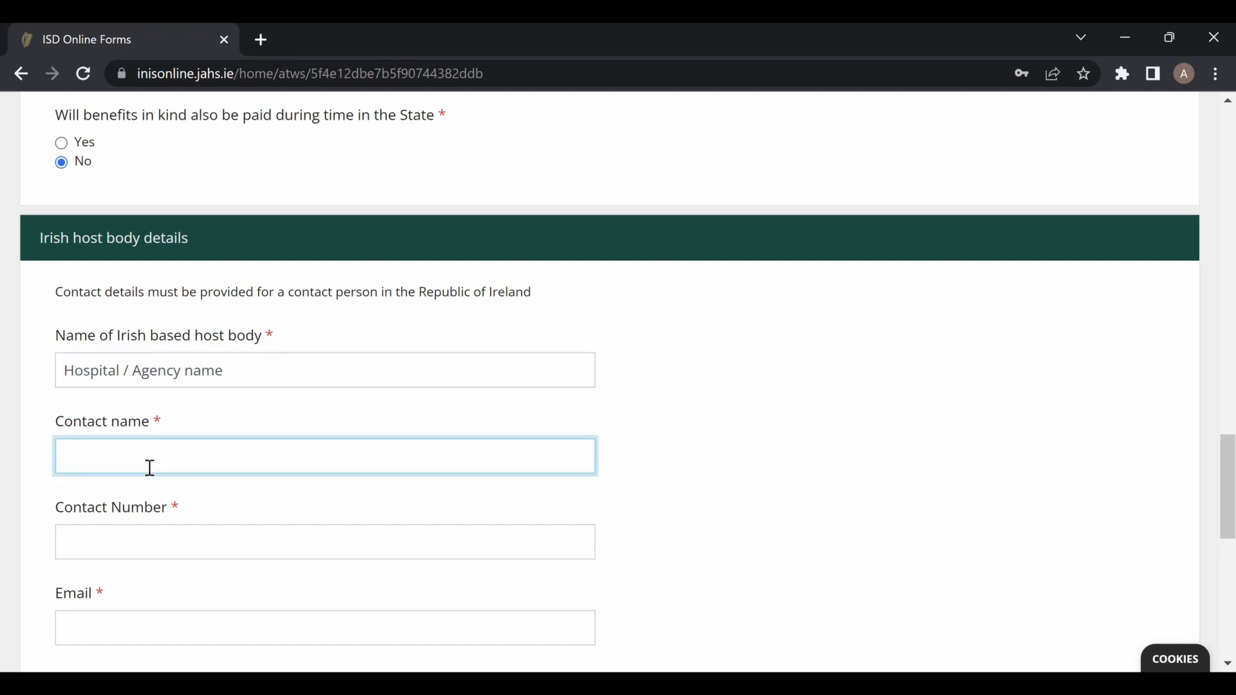
Enter the host body address 'Address of your Hospital / Agency' and nature of business 'Healthcare / Nursing'.
left_click(144, 527)
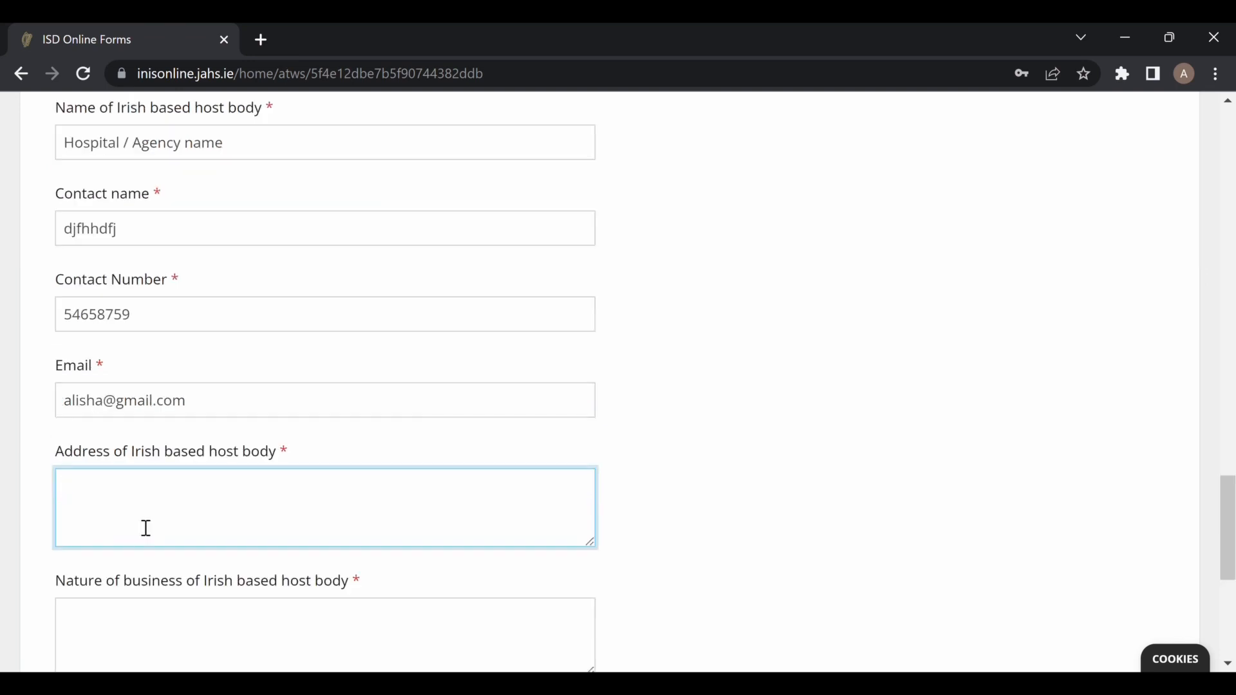
type("Adres")
type("s")
key("BackSpace")
key("BackSpace")
key("BackSpace")
key("BackSpace")
type("dress of your Hospital / Agency")
scroll(379, 555, "down", 2)
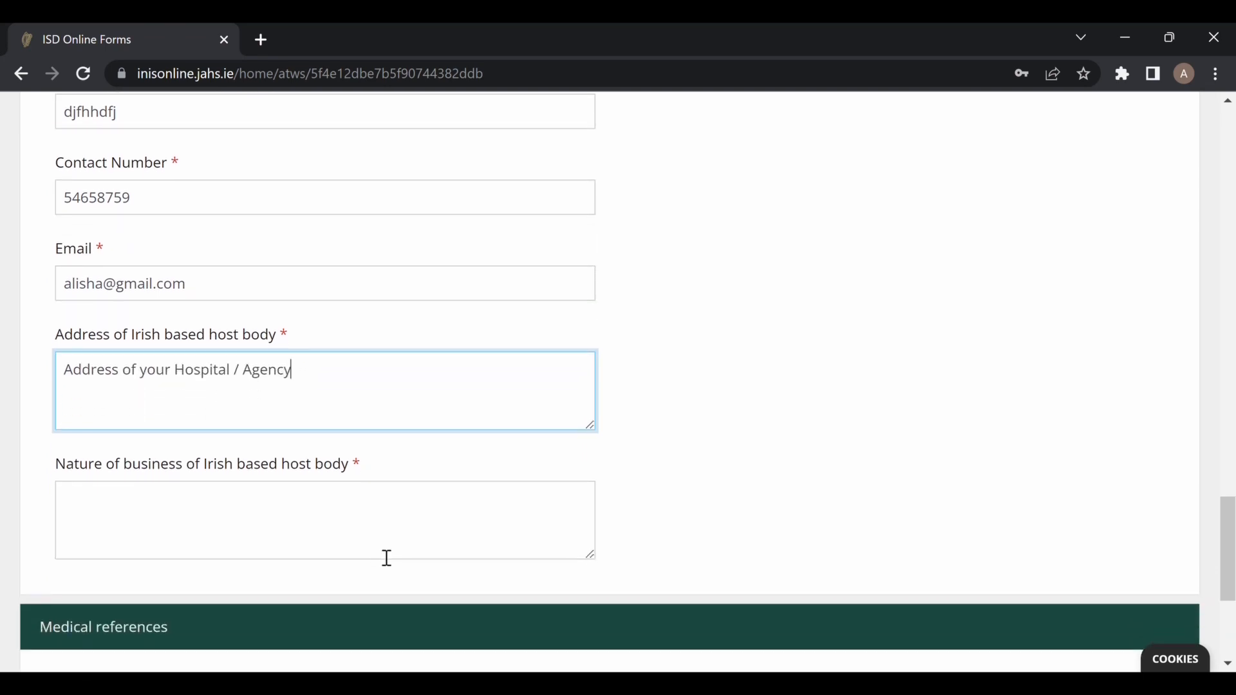
left_click(176, 529)
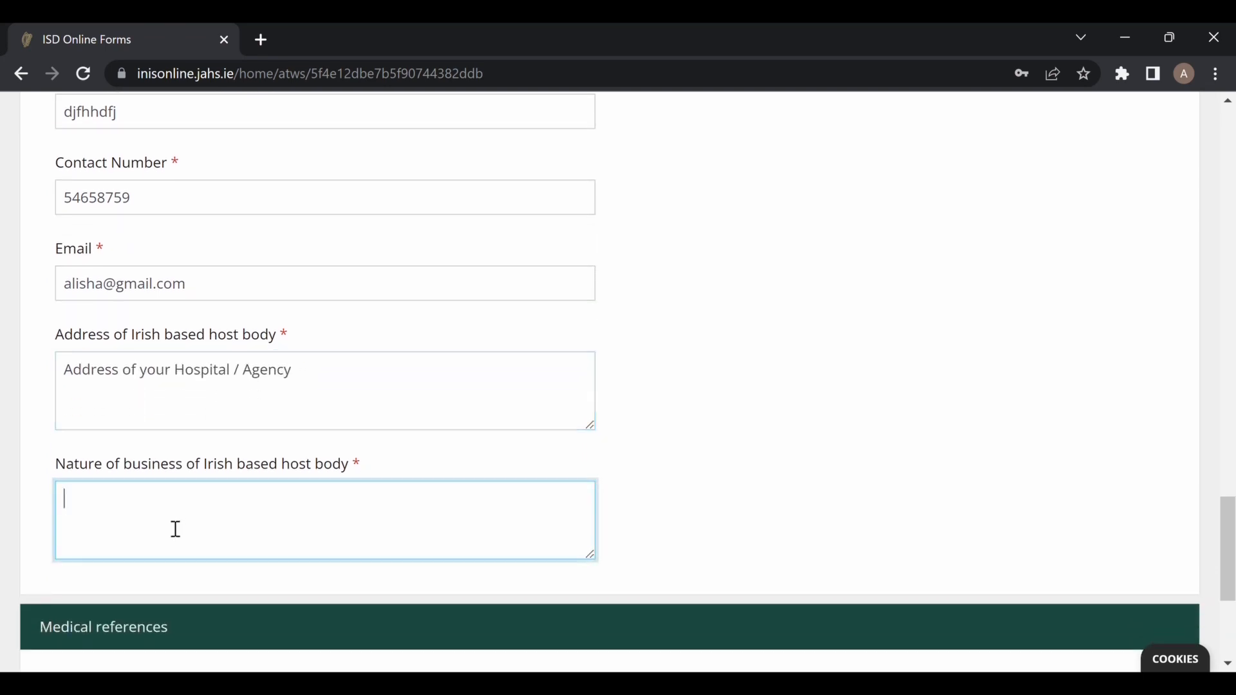
type("Healthcare / Nursing")
scroll(176, 529, "down", 3)
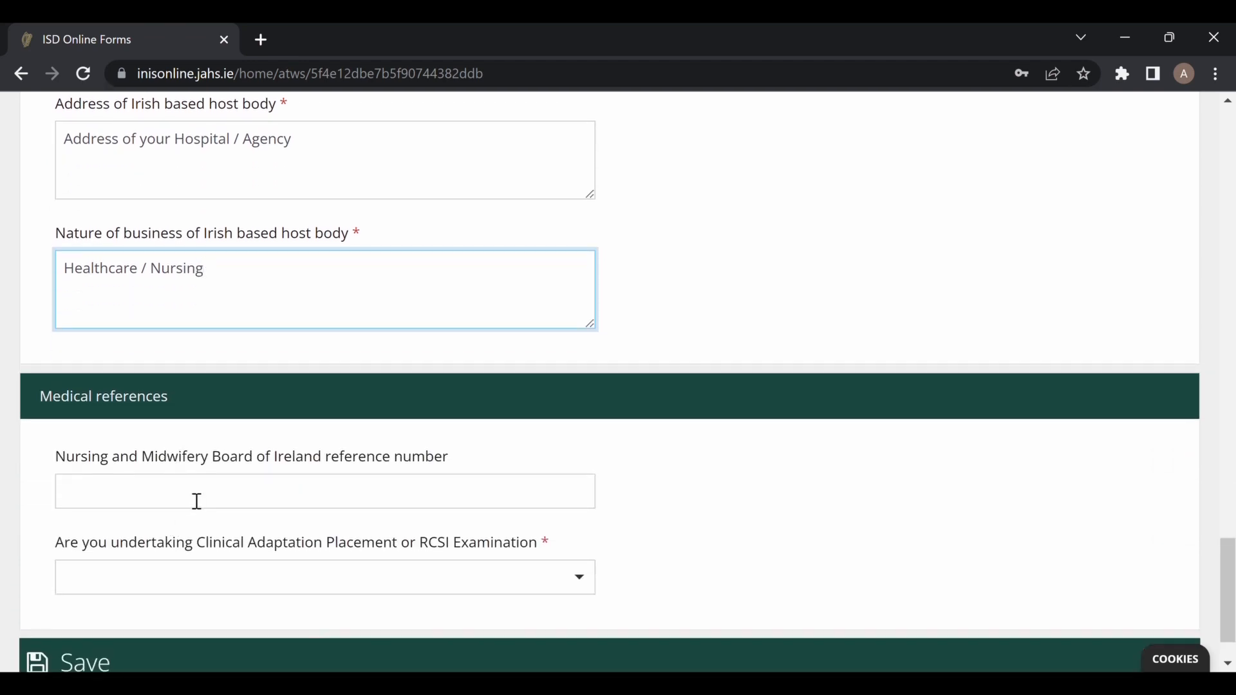
Enter the NMBI reference number and select Clinical Adaptation Placement, replacing an initial RCSI Examination pick.
left_click(197, 501)
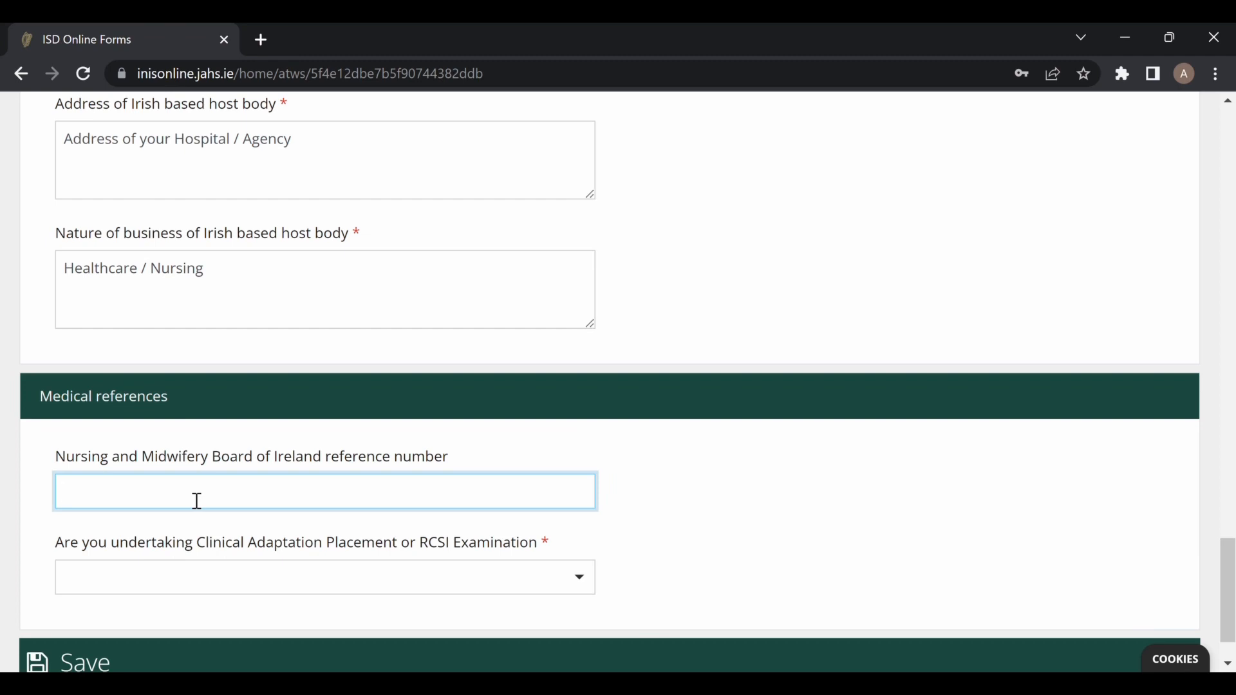
type("123456")
left_click(273, 589)
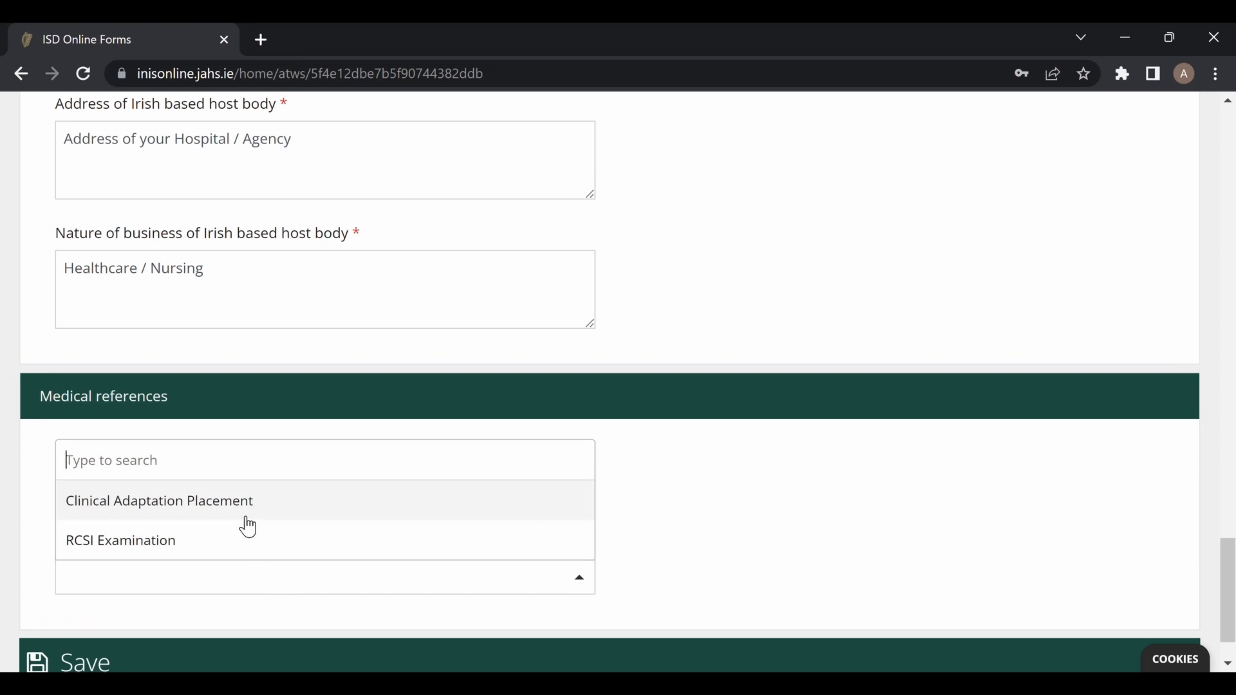
left_click(248, 541)
scroll(450, 515, "down", 1)
left_click(583, 509)
left_click(383, 593)
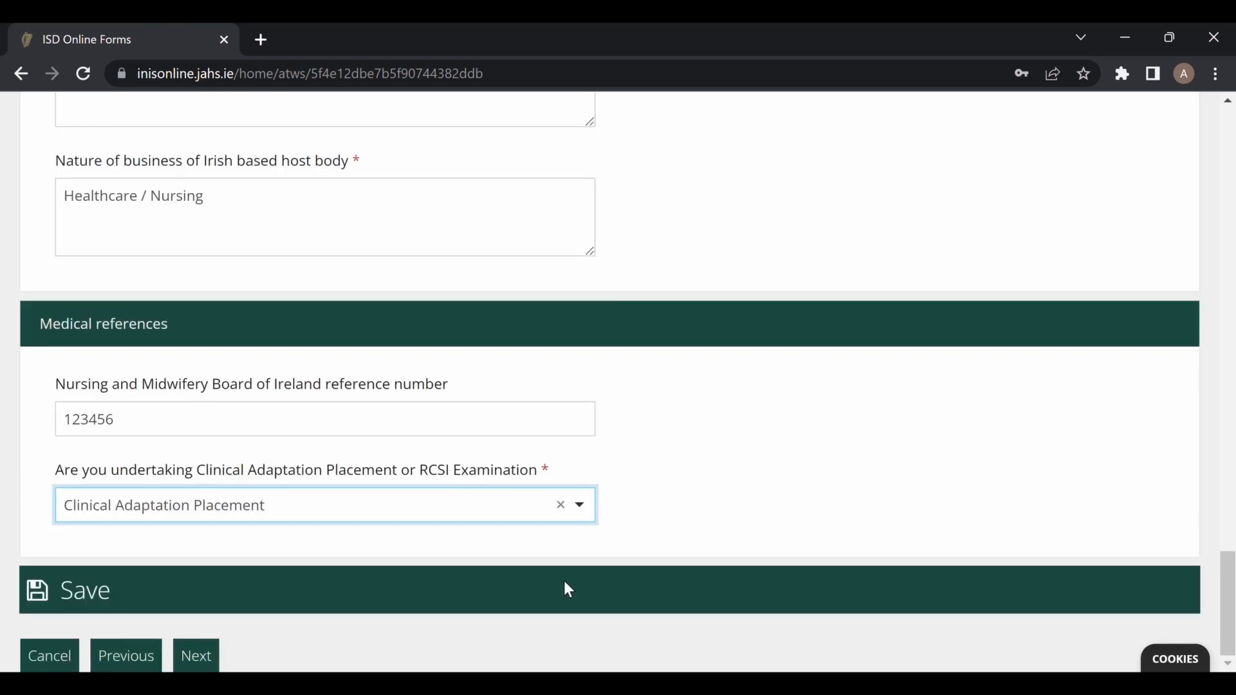
Advance to Supporting Documents and scroll to the first starred upload slot for IMG_0533.JPG.
left_click(206, 663)
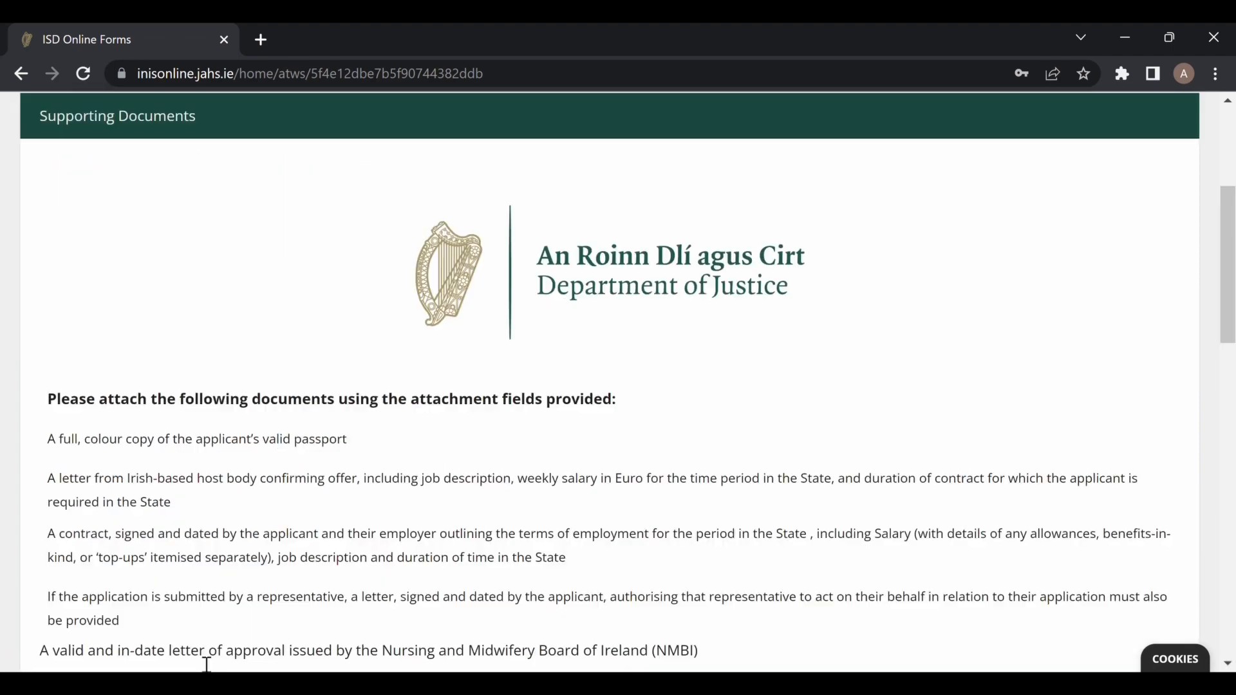
scroll(618, 489, "down", 4)
scroll(616, 489, "up", 1)
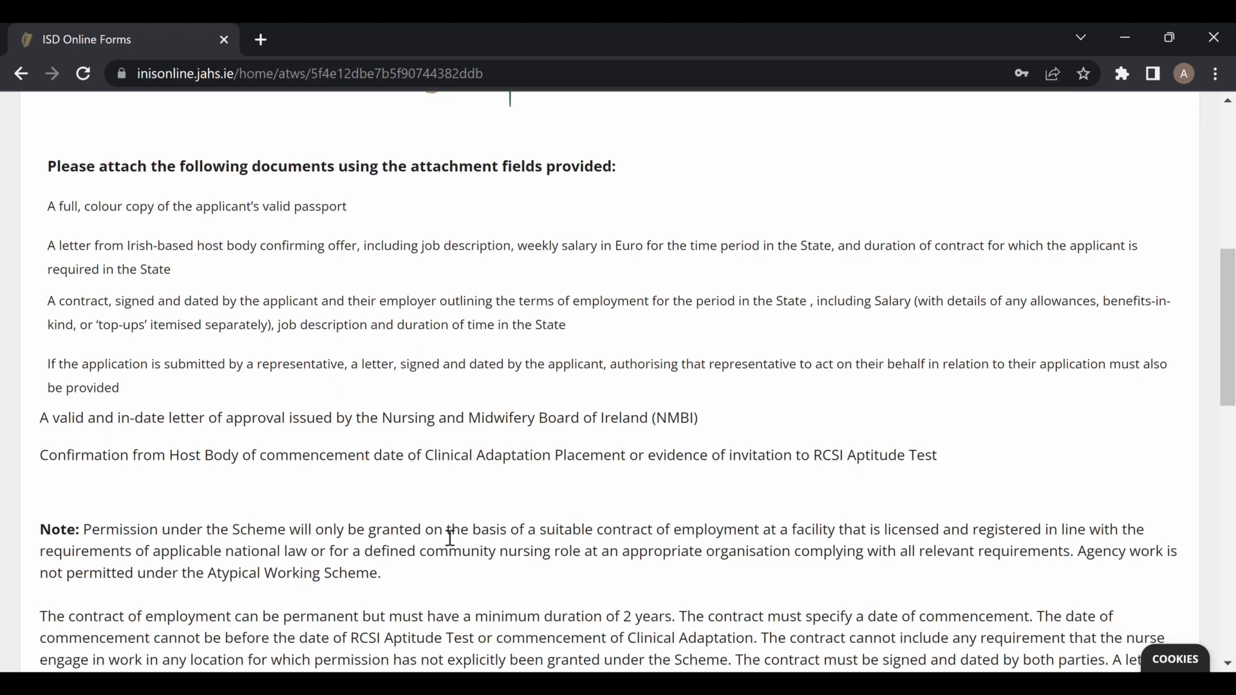
scroll(451, 538, "down", 2)
scroll(452, 538, "down", 1)
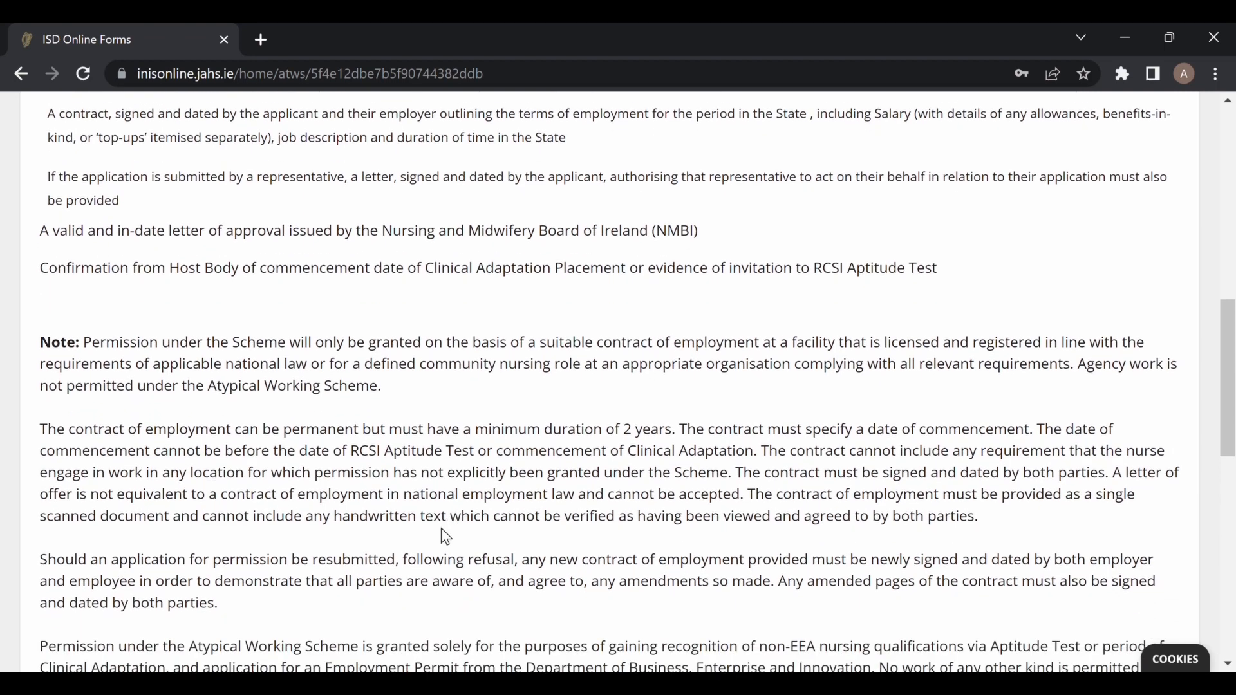
scroll(452, 537, "down", 1)
scroll(453, 537, "down", 1)
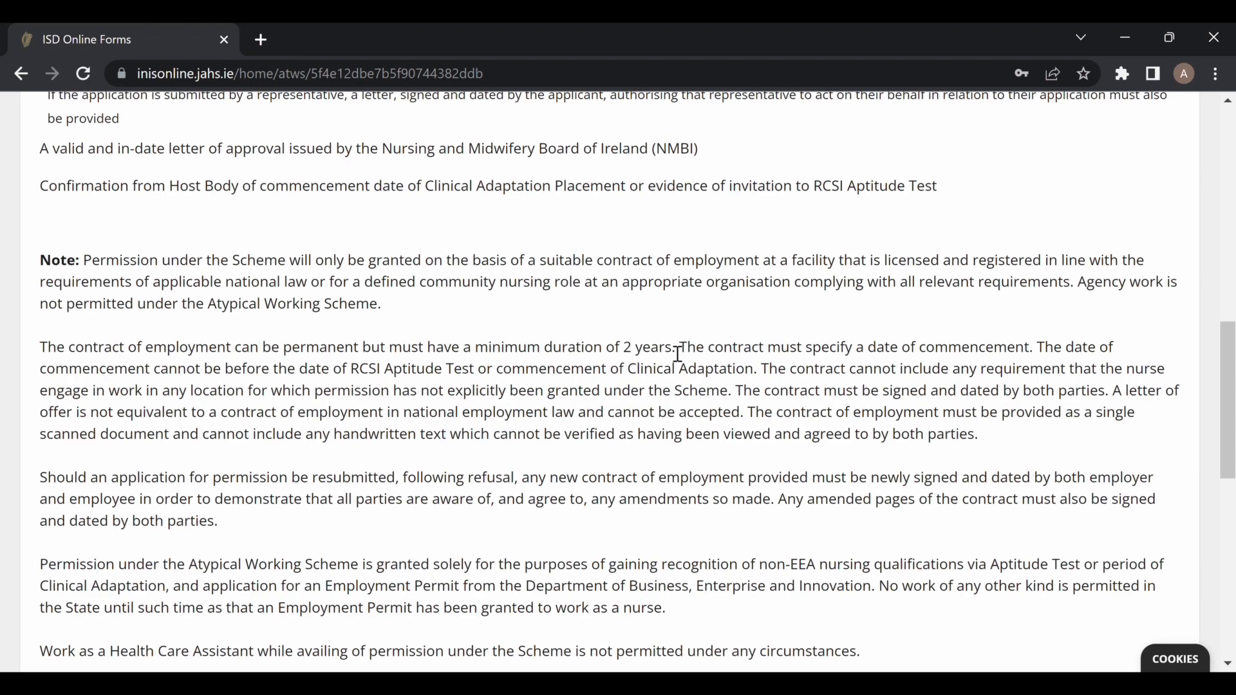
scroll(171, 422, "down", 5)
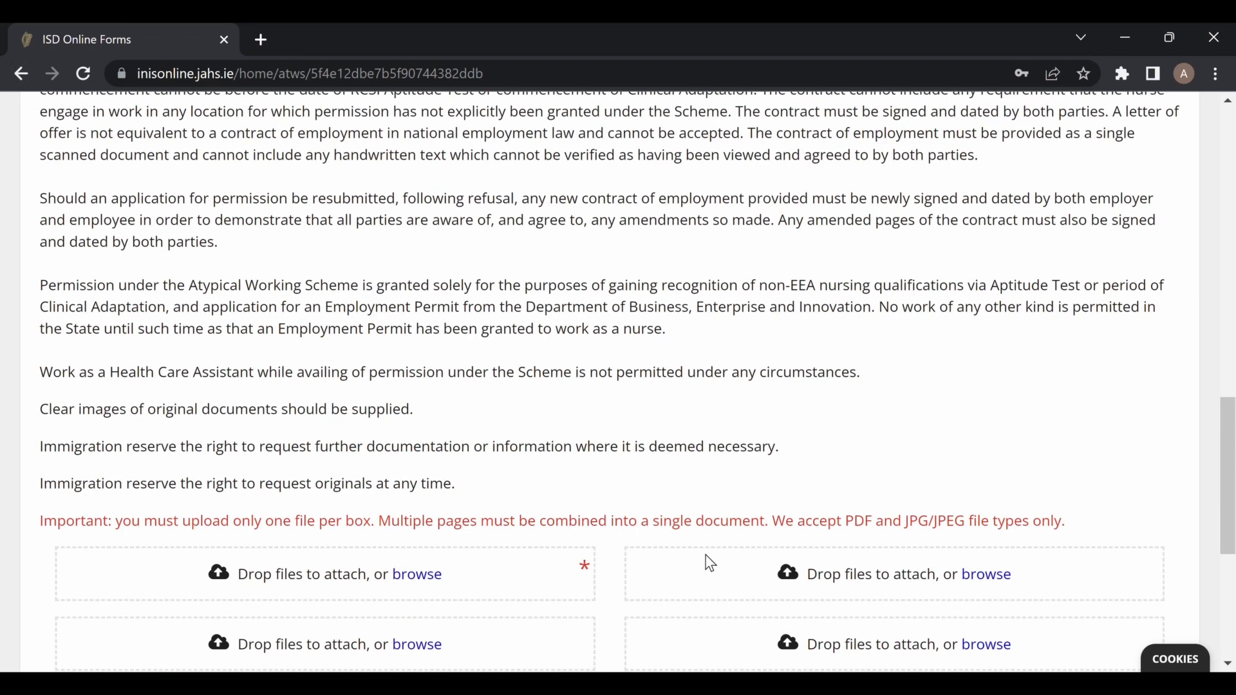
scroll(706, 563, "down", 3)
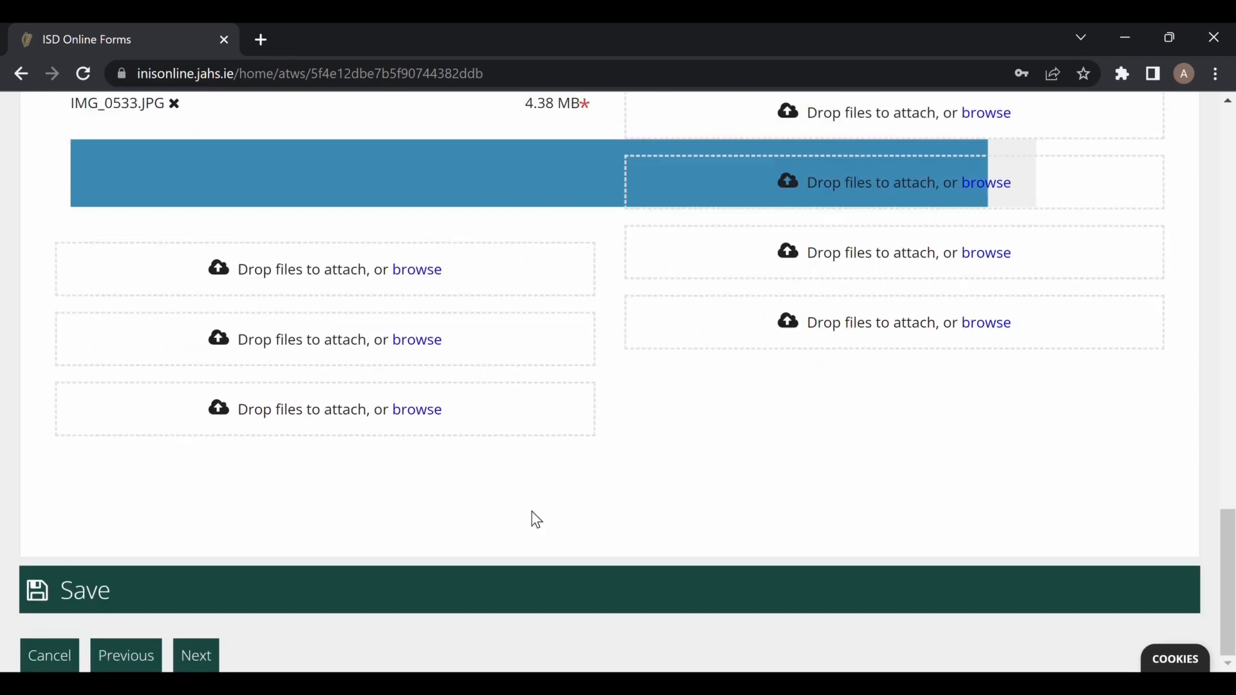
scroll(537, 520, "down", 1)
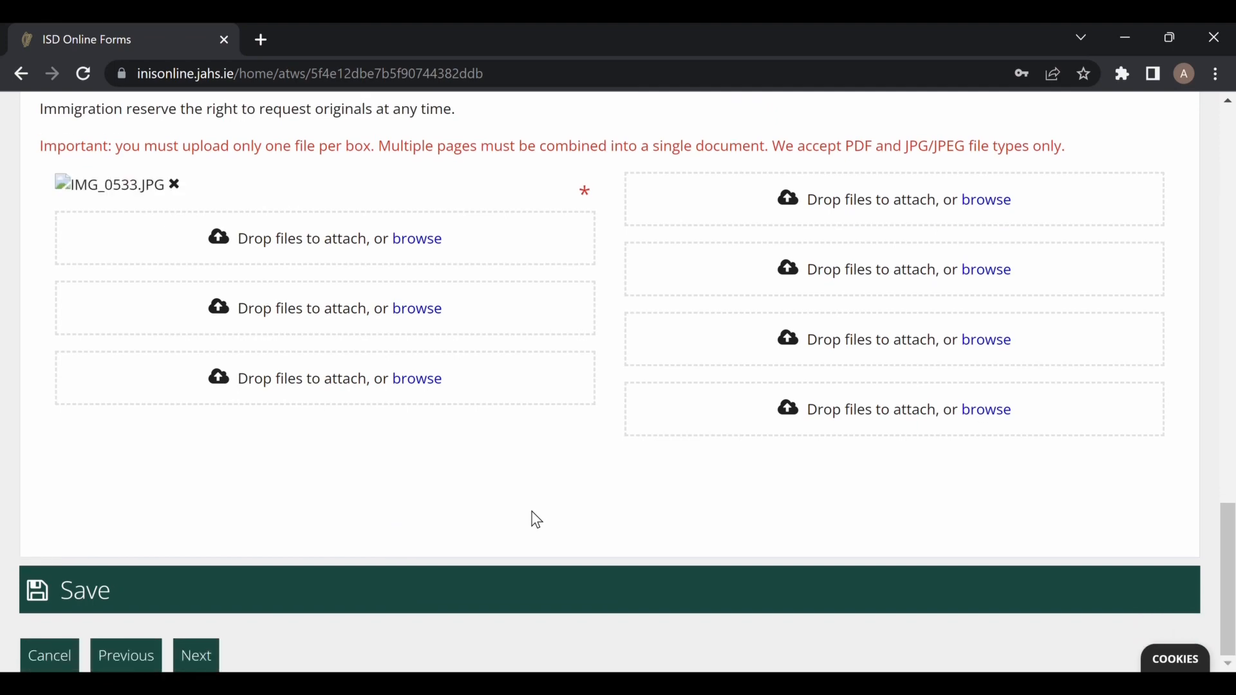
Advance to the Submit step and read the Next Steps guidance on visas, GNIB registration and unsuccessful applications.
left_click(204, 658)
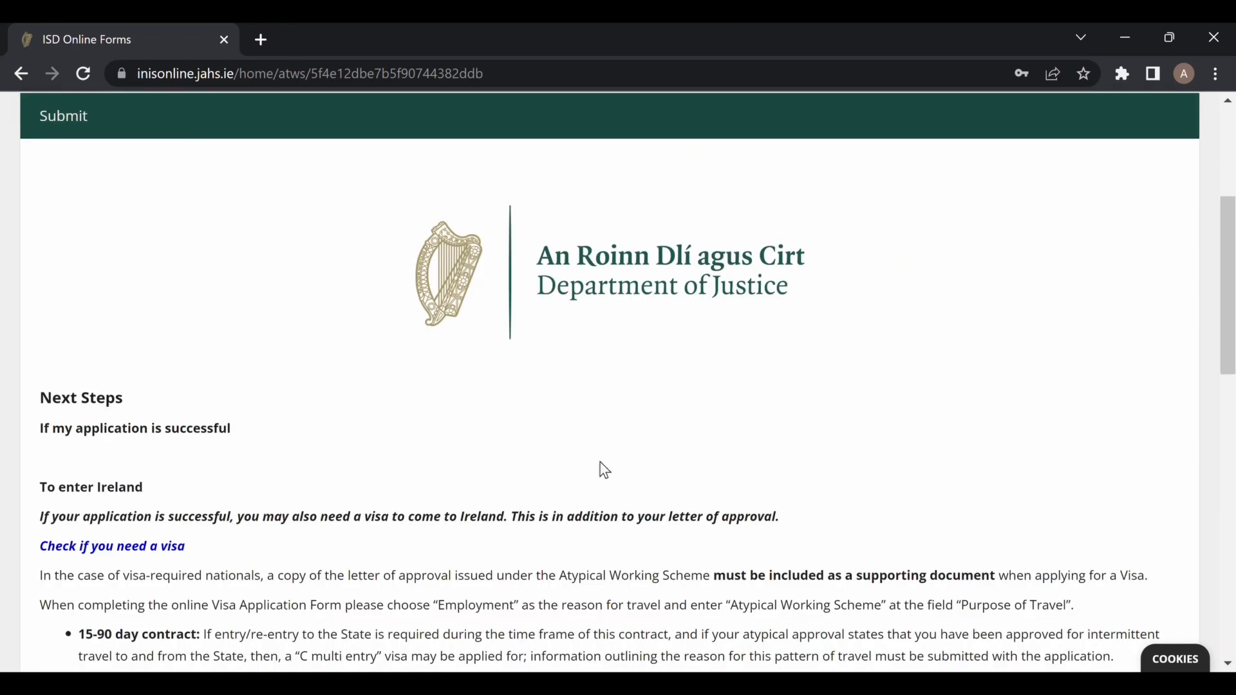
scroll(605, 470, "down", 3)
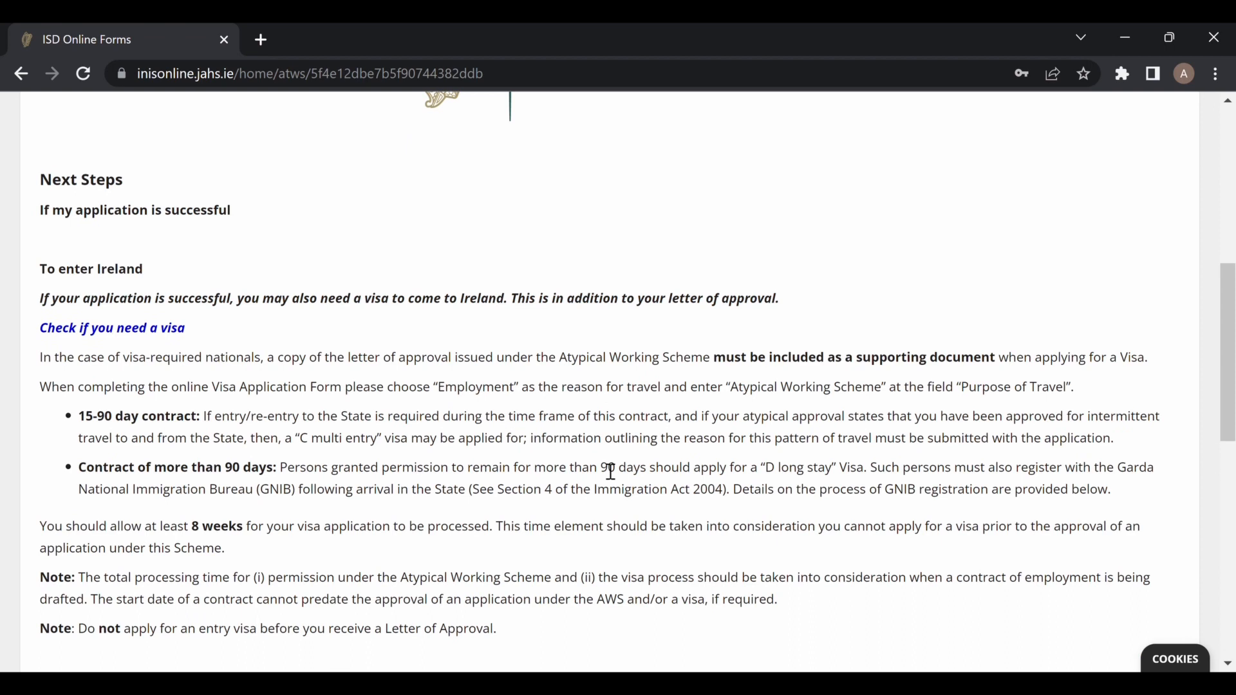
scroll(610, 471, "down", 1)
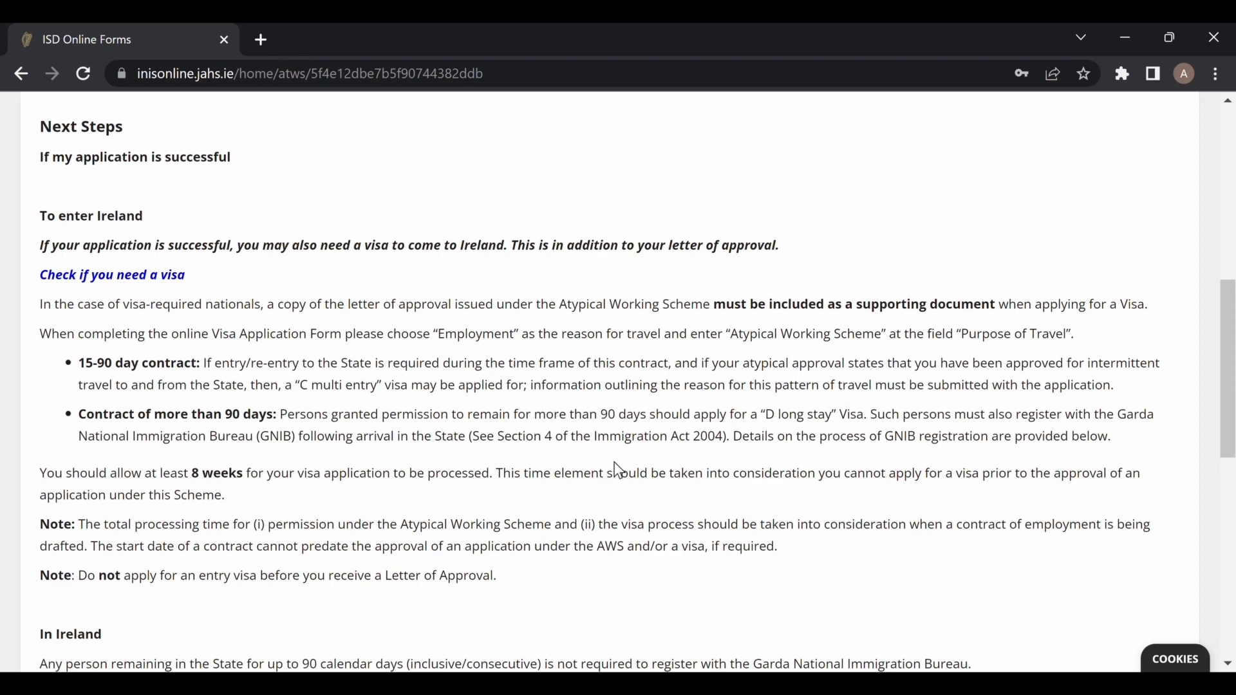
scroll(834, 545, "down", 1)
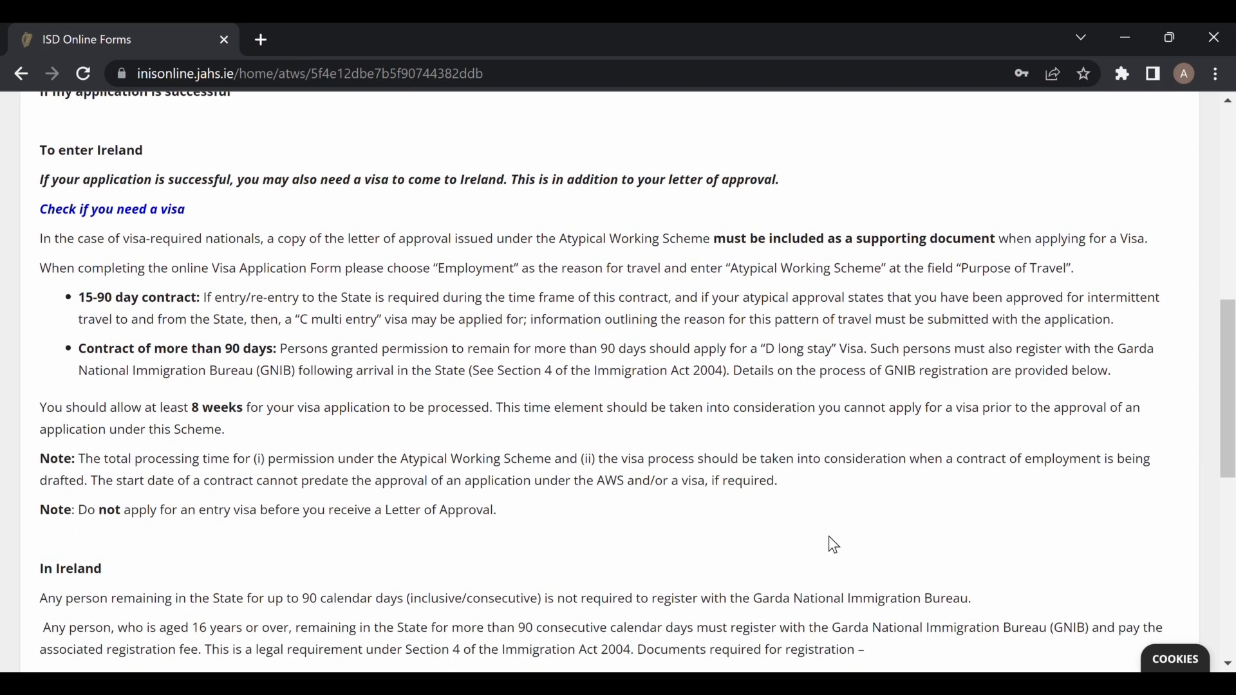
scroll(834, 546, "down", 1)
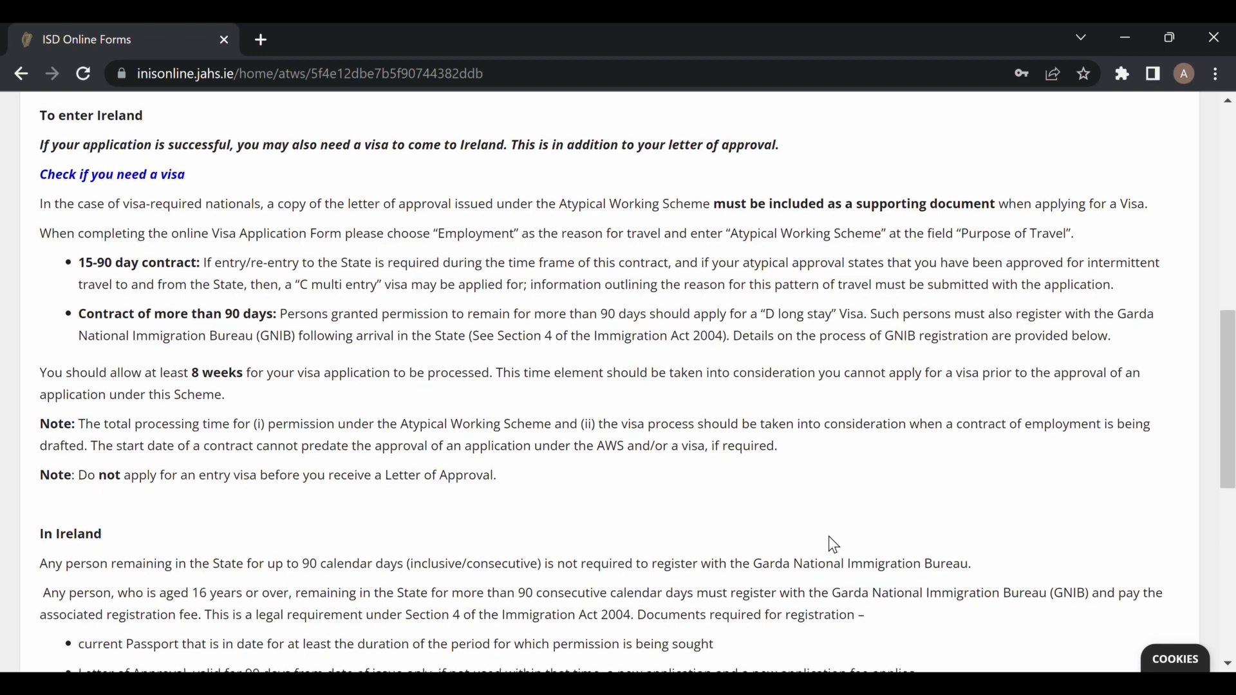
scroll(833, 545, "down", 3)
scroll(834, 545, "down", 1)
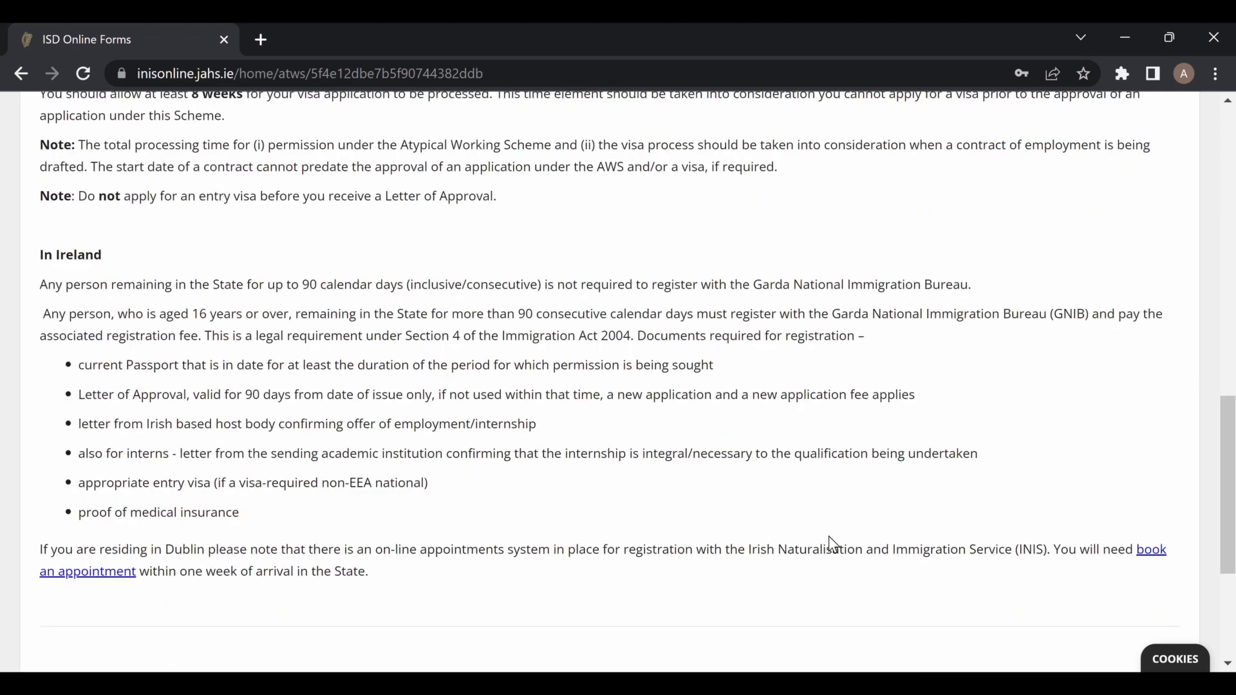
scroll(833, 545, "down", 1)
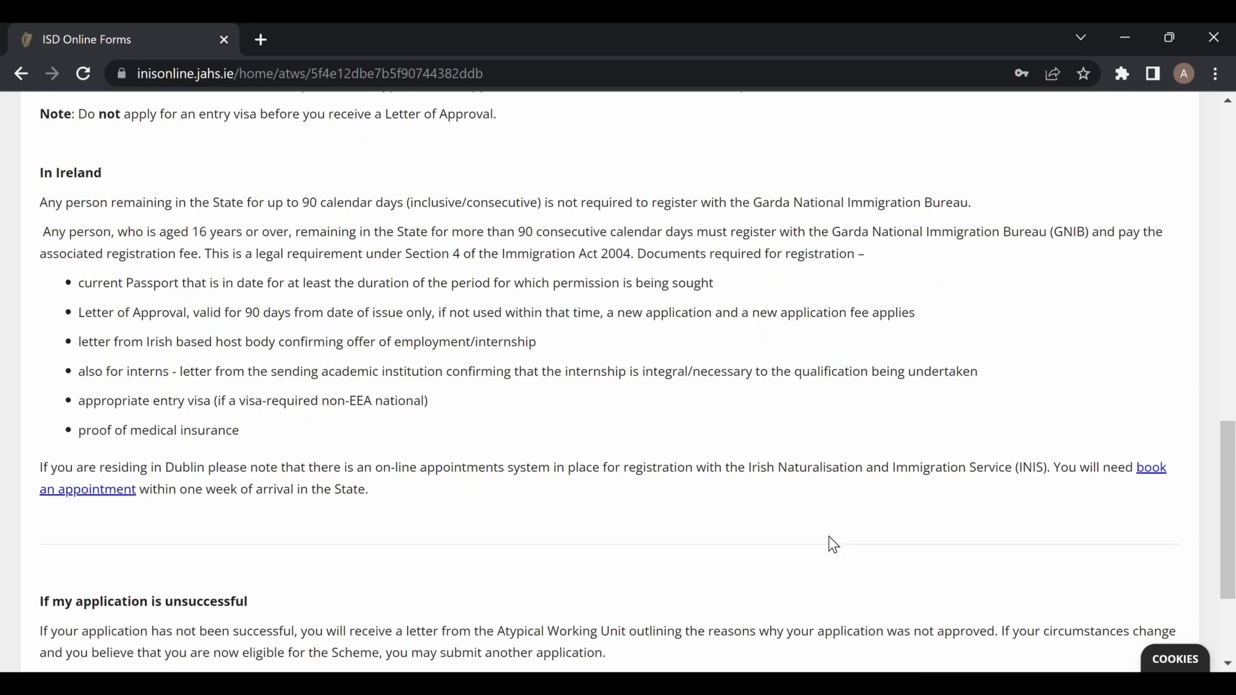
scroll(834, 545, "down", 3)
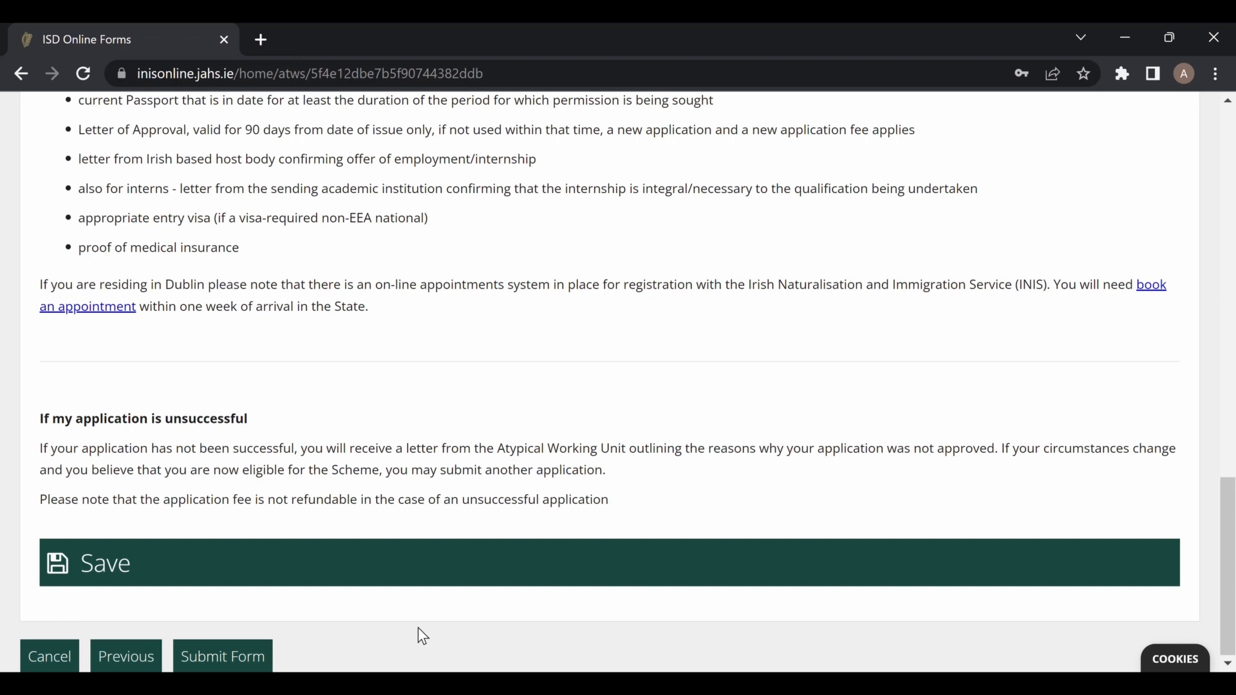
Submit the form and use Pay & Submit for the €250.00 application fee on the Payment page.
left_click(247, 658)
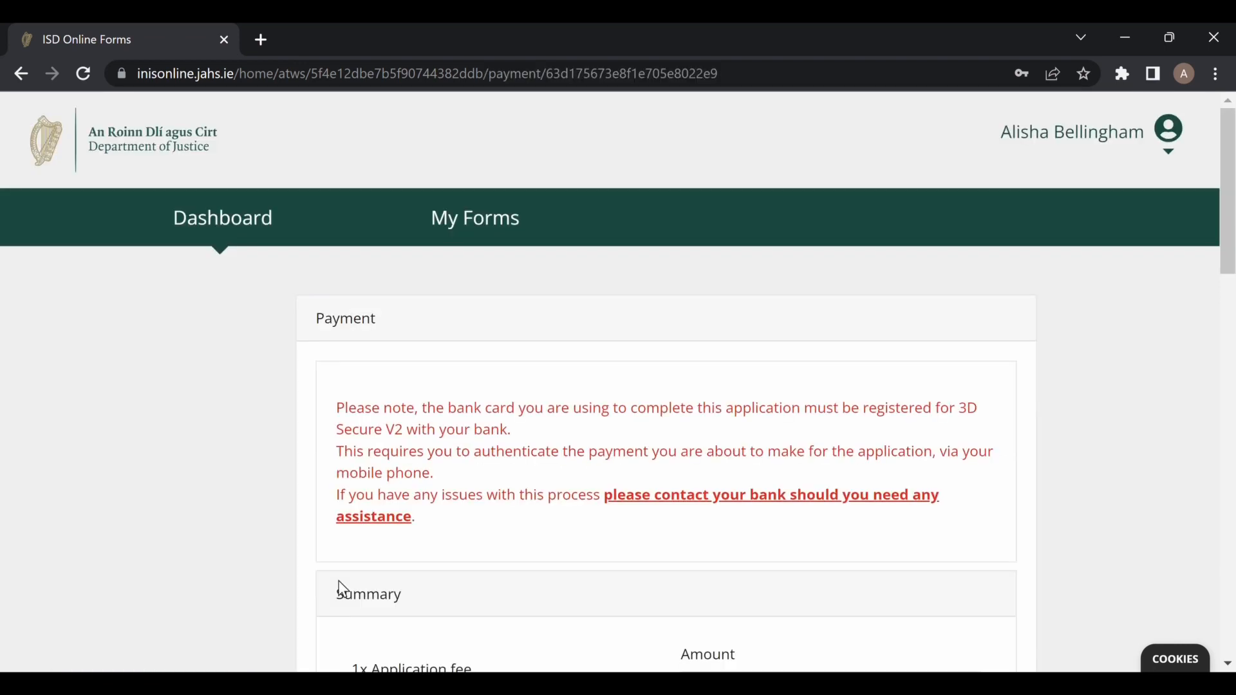
scroll(555, 472, "down", 3)
scroll(559, 474, "down", 4)
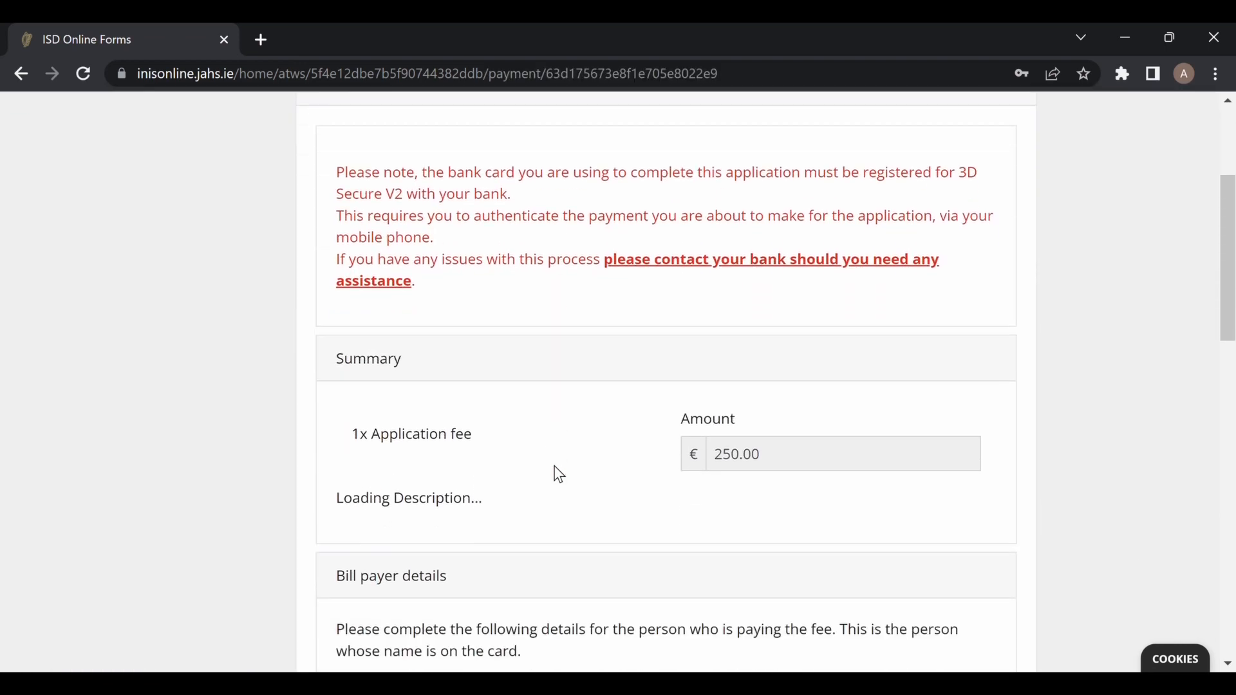
scroll(278, 392, "down", 3)
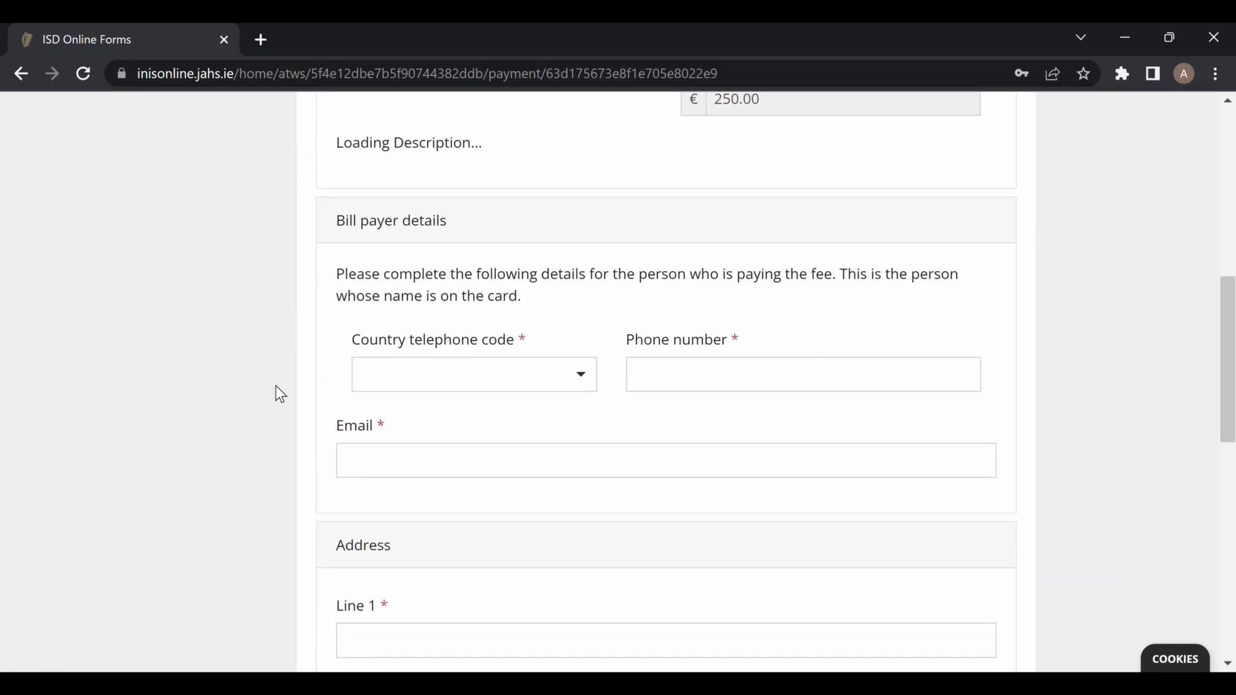
scroll(532, 557, "down", 9)
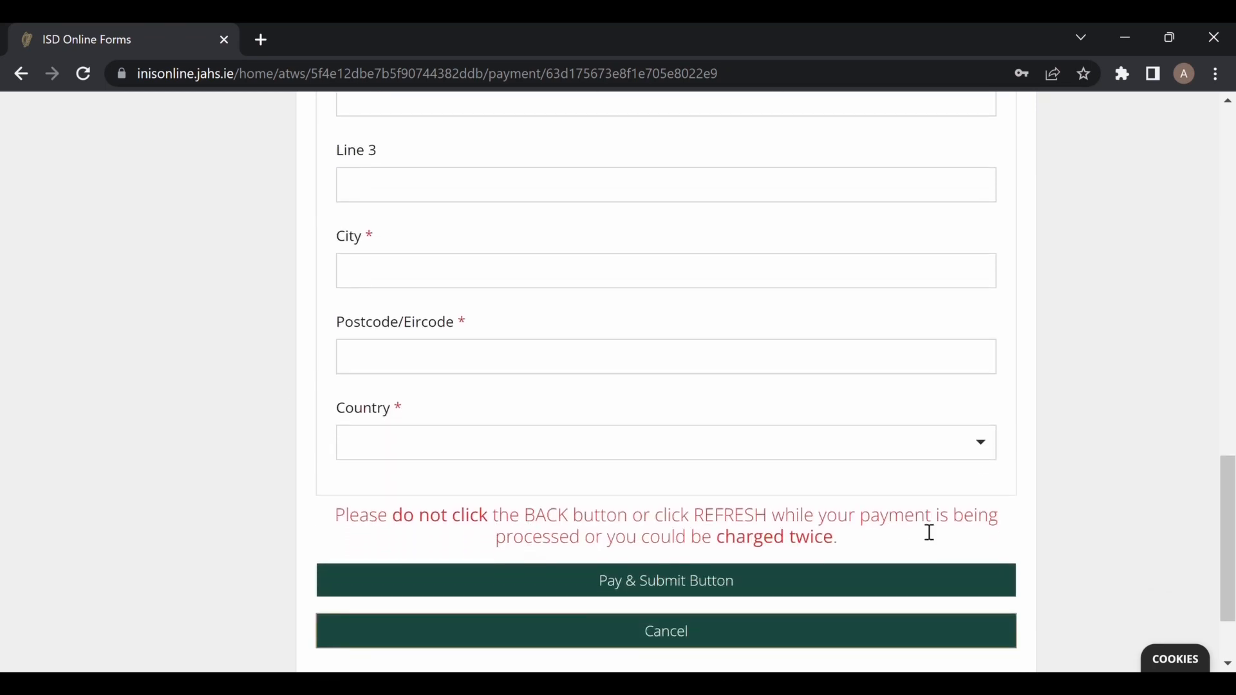
left_click(639, 579)
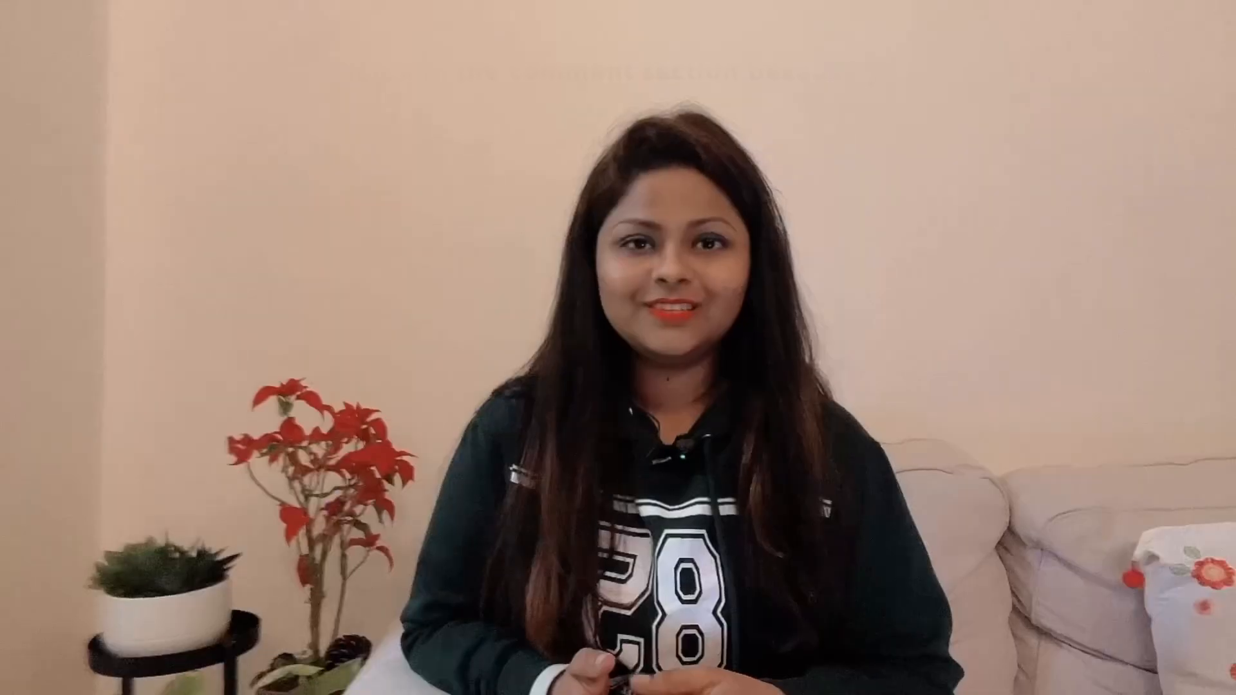